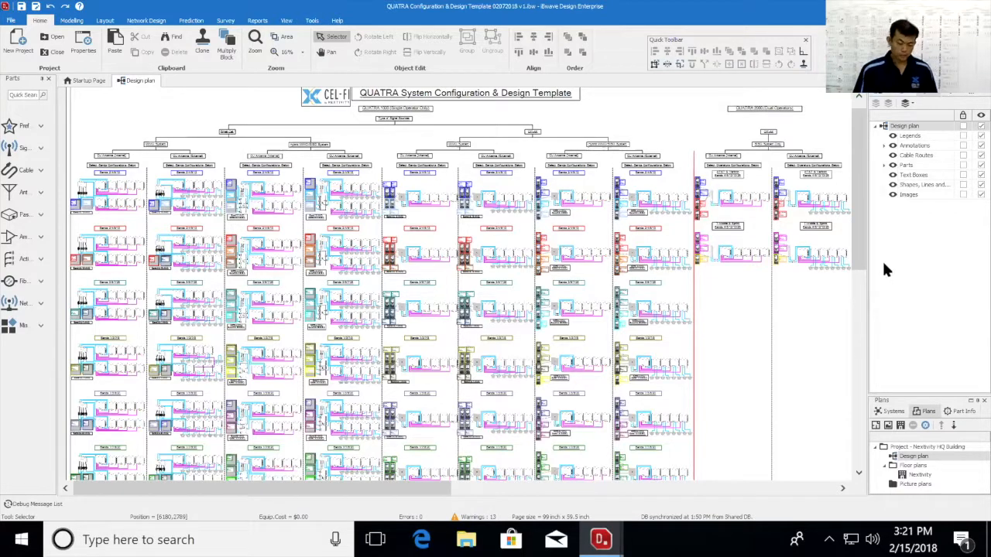
Examine the template's configuration chart at 50% zoom, from the QUATRA 1000 signal sources across to the QUATRA 2000 dual-operator branch.
{"action": "left_click", "coordinate": [301, 52]}
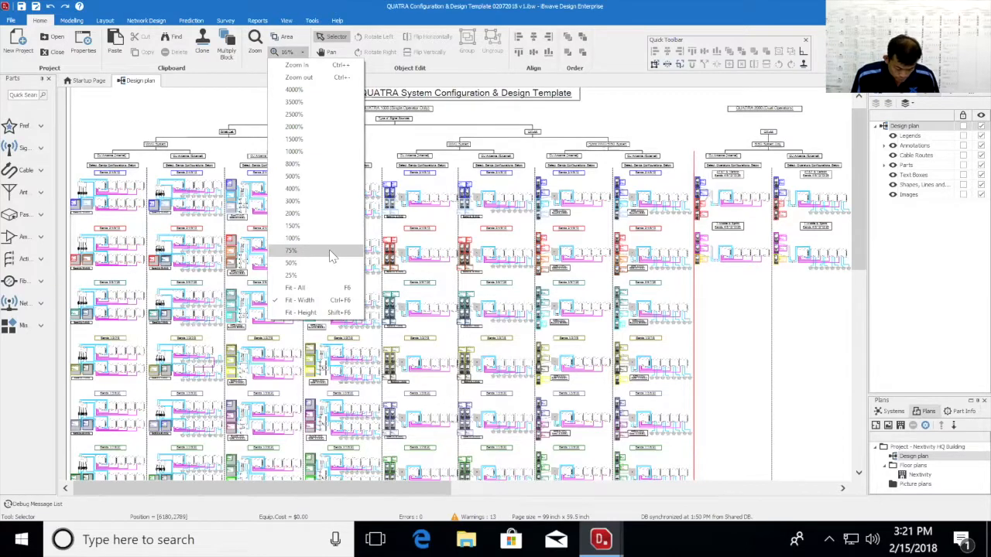
{"action": "left_click", "coordinate": [317, 263]}
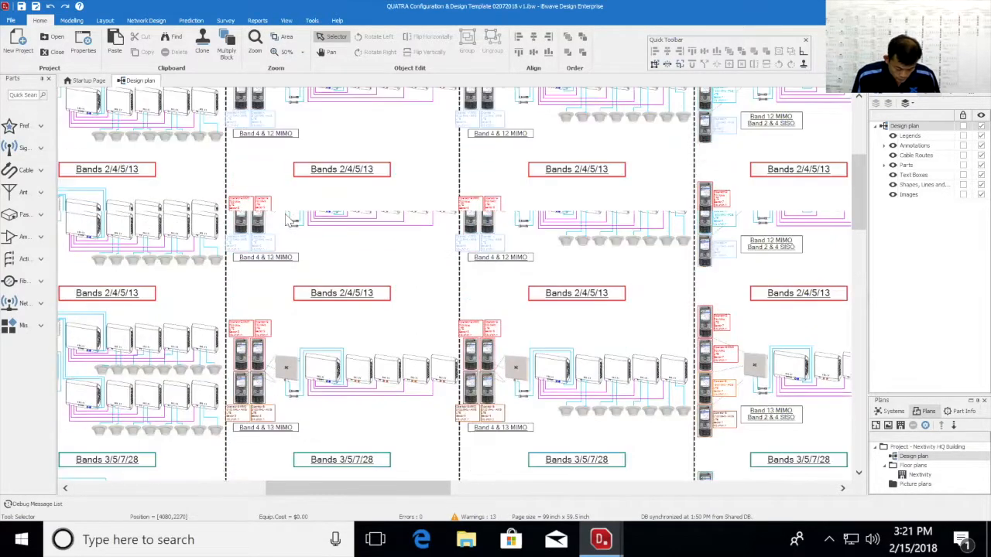
{"action": "scroll", "coordinate": [285, 215], "scroll_direction": "up", "scroll_amount": 3}
{"action": "left_click", "coordinate": [325, 52]}
{"action": "left_click_drag", "start_coordinate": [442, 284], "coordinate": [508, 283]}
{"action": "left_click_drag", "start_coordinate": [568, 301], "coordinate": [596, 292]}
{"action": "mouse_move", "coordinate": [481, 305]}
{"action": "left_mouse_down"}
{"action": "mouse_move", "coordinate": [517, 299]}
{"action": "mouse_move", "coordinate": [483, 299]}
{"action": "mouse_move", "coordinate": [496, 301]}
{"action": "left_mouse_up"}
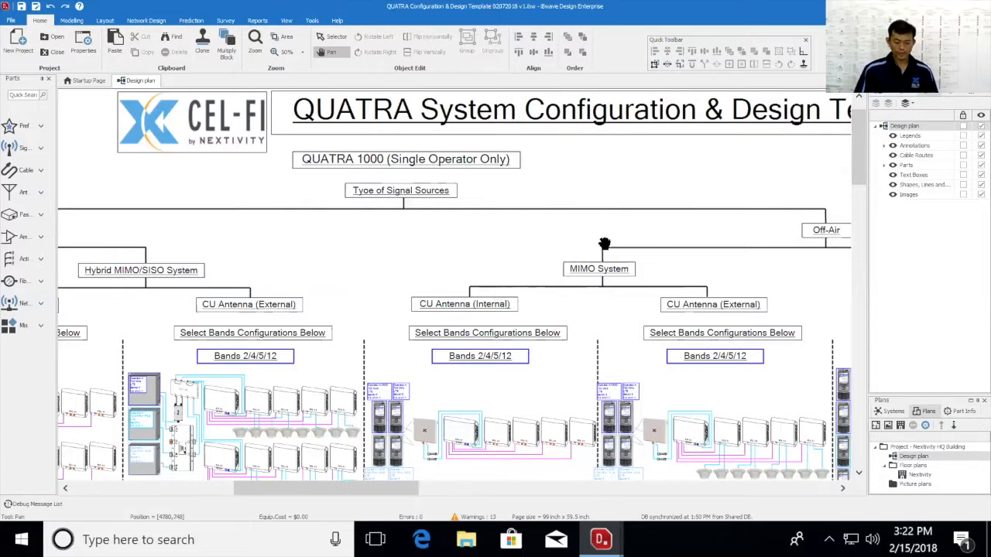
{"action": "mouse_move", "coordinate": [556, 271]}
{"action": "left_mouse_down"}
{"action": "mouse_move", "coordinate": [107, 279]}
{"action": "mouse_move", "coordinate": [534, 271]}
{"action": "mouse_move", "coordinate": [253, 272]}
{"action": "left_mouse_up"}
{"action": "left_click_drag", "start_coordinate": [455, 253], "coordinate": [195, 257]}
{"action": "left_click_drag", "start_coordinate": [416, 193], "coordinate": [199, 194]}
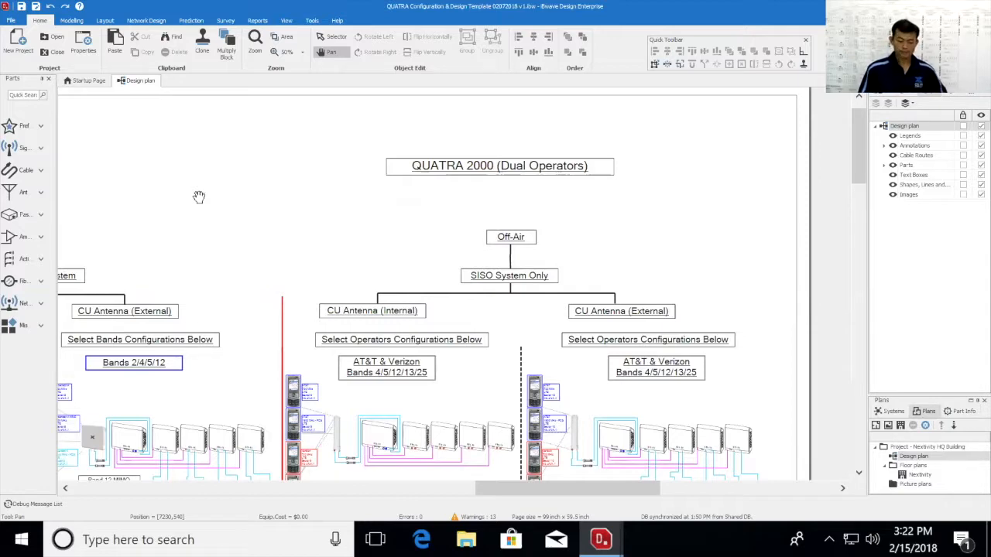
Examine the QUATRA 1000 branches, from the off-air MIMO system back to the small cell MIMO and hybrid MIMO/SISO systems.
{"action": "left_click_drag", "start_coordinate": [275, 295], "coordinate": [742, 299]}
{"action": "left_click_drag", "start_coordinate": [375, 299], "coordinate": [659, 270]}
{"action": "left_click_drag", "start_coordinate": [303, 310], "coordinate": [470, 323]}
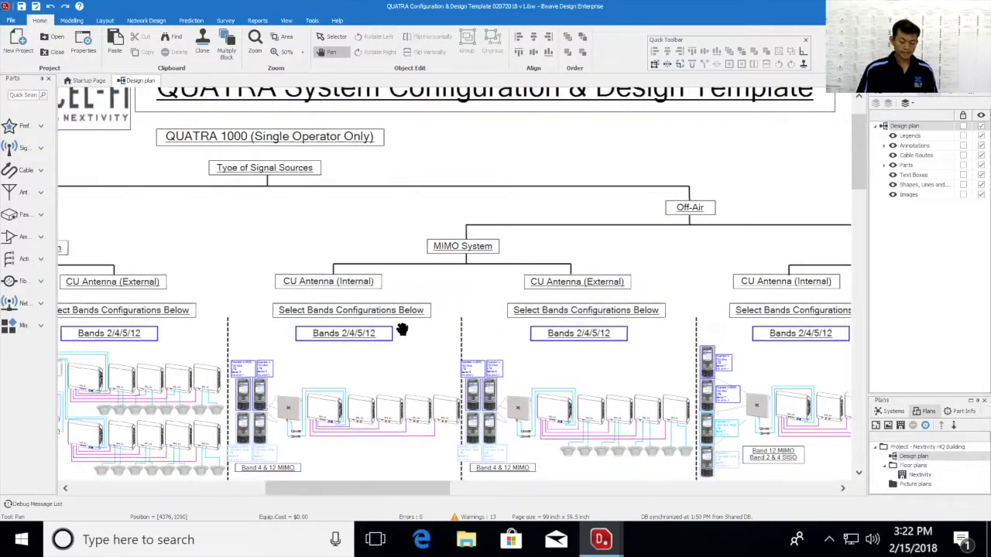
{"action": "left_click_drag", "start_coordinate": [401, 330], "coordinate": [500, 343]}
{"action": "left_click_drag", "start_coordinate": [375, 311], "coordinate": [436, 294]}
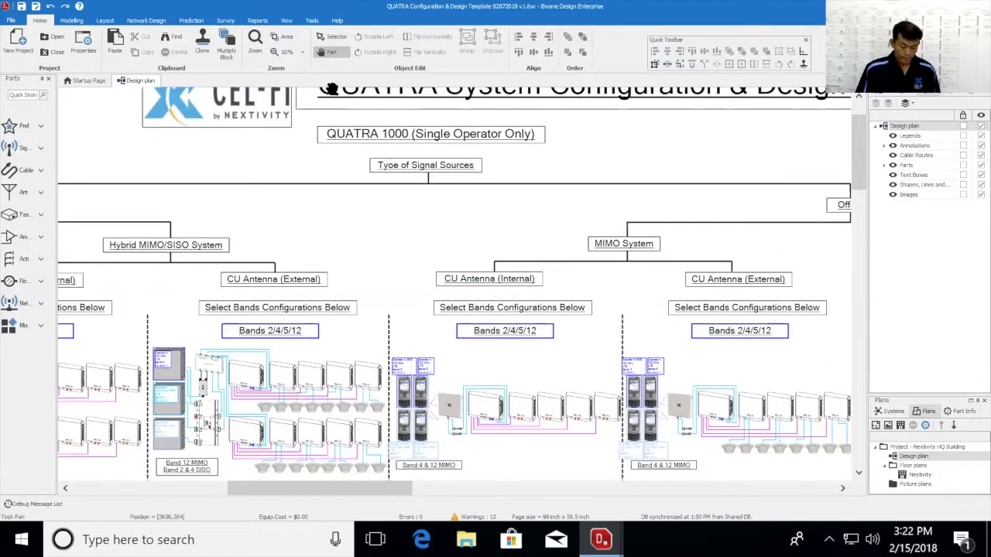
{"action": "left_click_drag", "start_coordinate": [385, 240], "coordinate": [402, 236]}
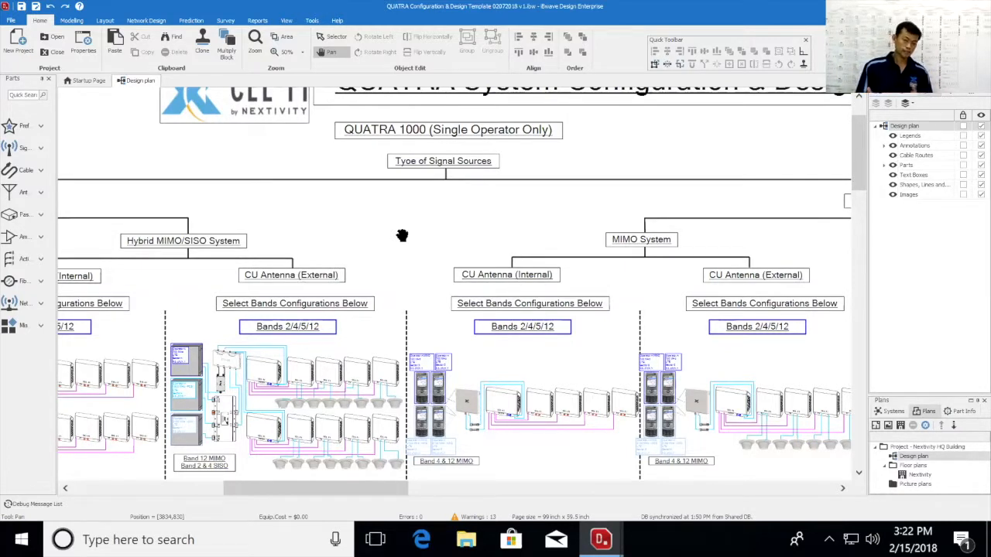
{"action": "left_click_drag", "start_coordinate": [434, 234], "coordinate": [782, 215]}
{"action": "left_click_drag", "start_coordinate": [550, 298], "coordinate": [637, 291]}
{"action": "left_click_drag", "start_coordinate": [500, 299], "coordinate": [591, 278]}
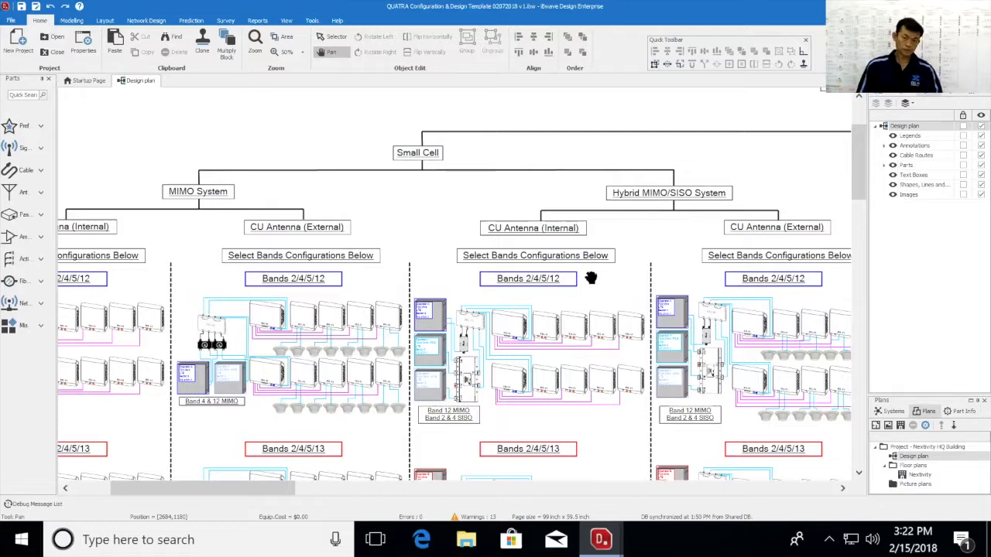
{"action": "left_click_drag", "start_coordinate": [496, 302], "coordinate": [577, 286]}
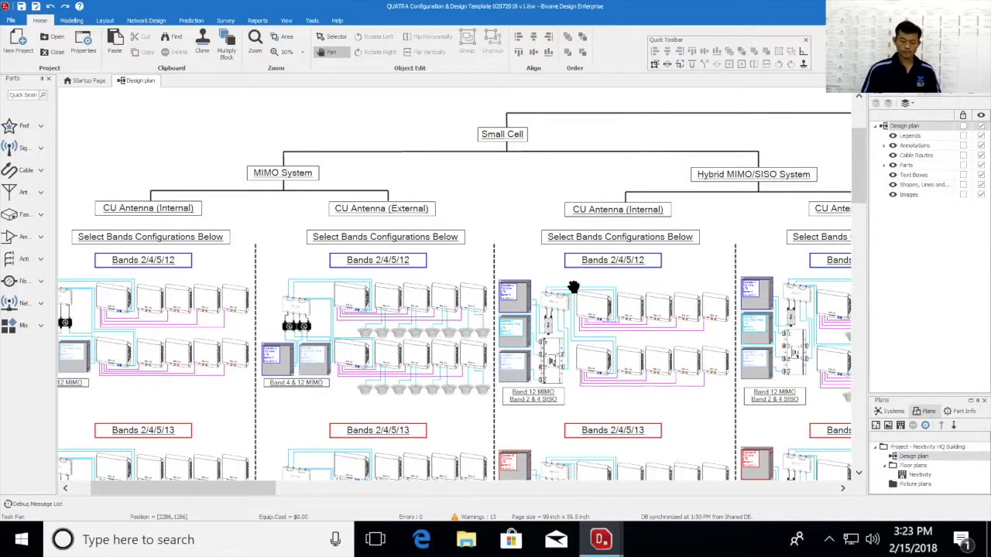
{"action": "left_click_drag", "start_coordinate": [291, 400], "coordinate": [334, 388]}
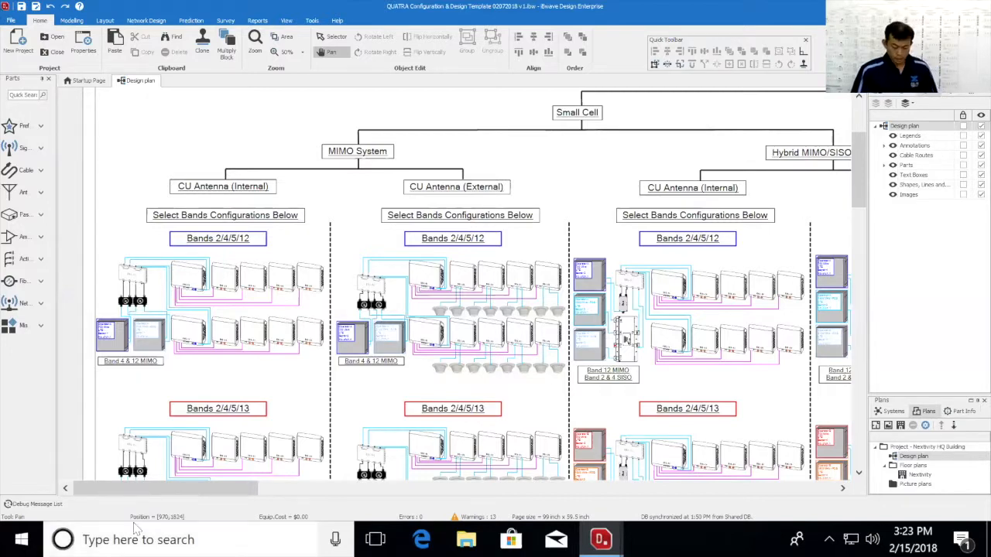
Copy the whole Bands 2/4/5/12 block of the off-air Hybrid MIMO/SISO system with internal CU antenna.
{"action": "left_click_drag", "start_coordinate": [201, 489], "coordinate": [526, 484]}
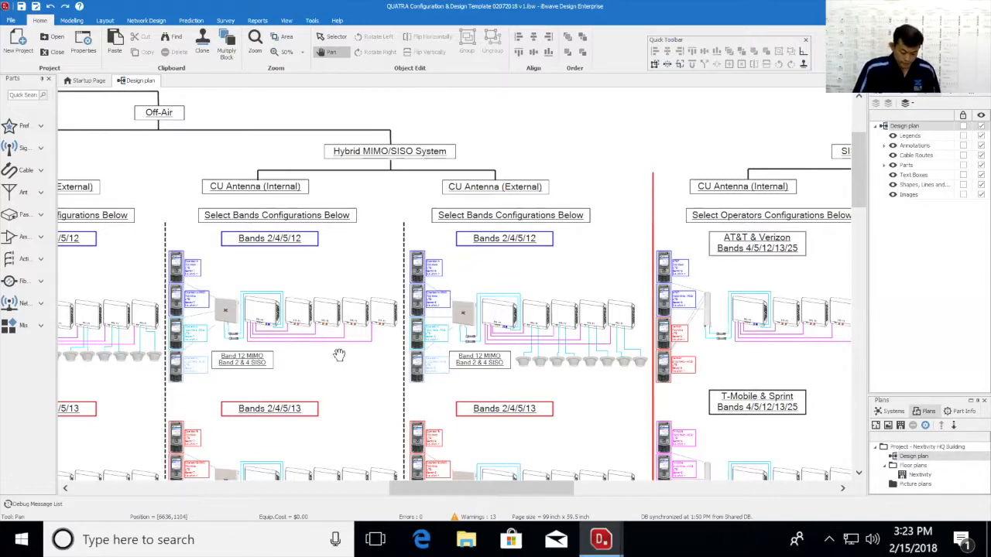
{"action": "left_click_drag", "start_coordinate": [281, 272], "coordinate": [411, 239]}
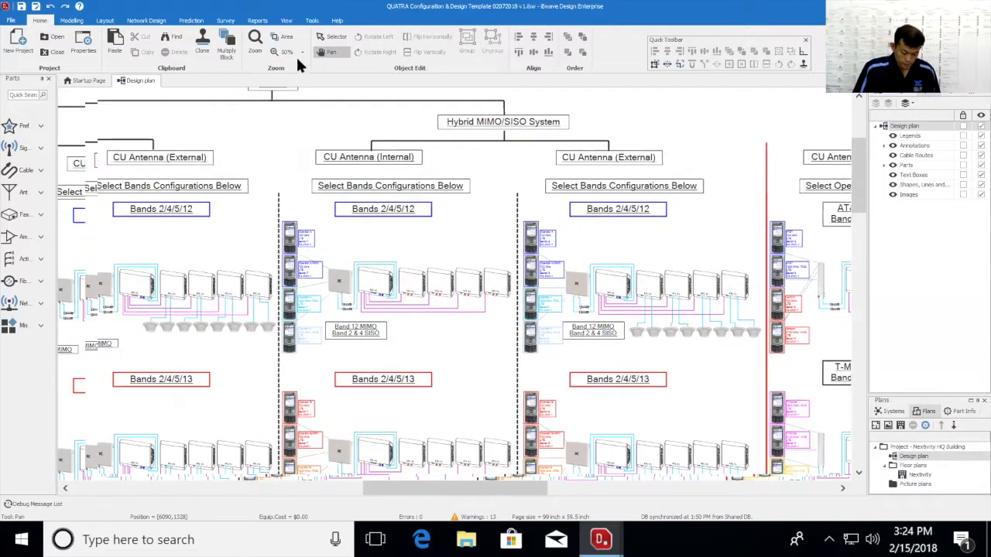
{"action": "left_click", "coordinate": [302, 54]}
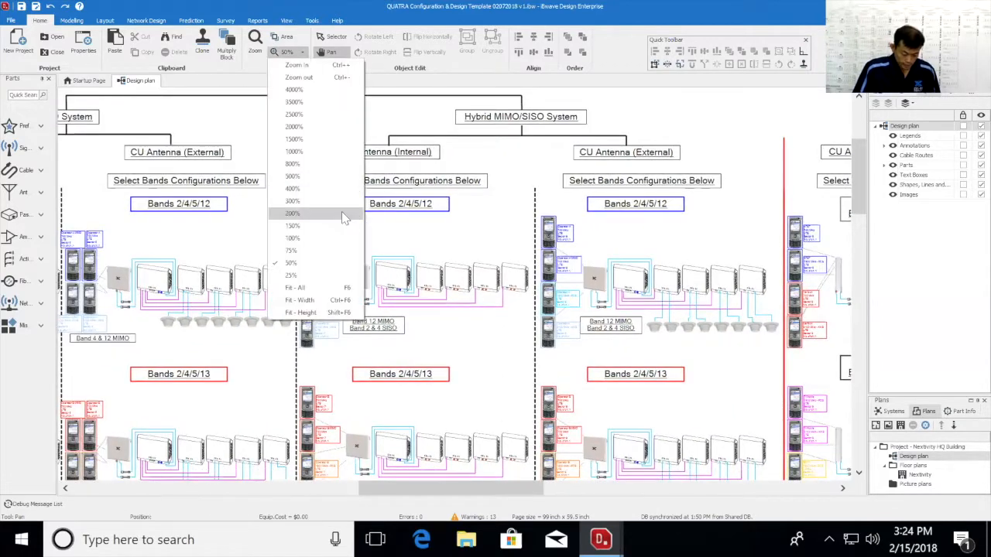
{"action": "left_click", "coordinate": [326, 252]}
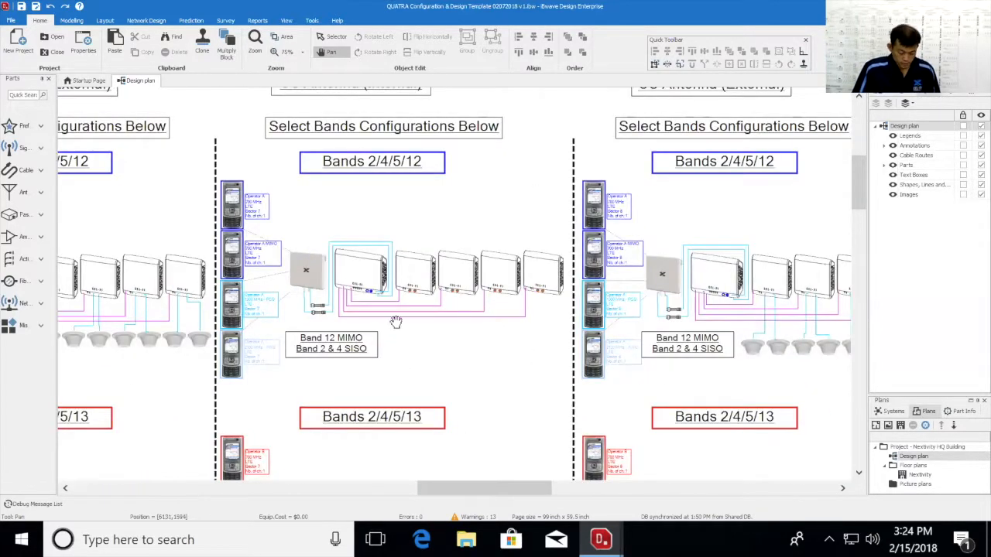
{"action": "scroll", "coordinate": [509, 236], "scroll_direction": "up", "scroll_amount": 1}
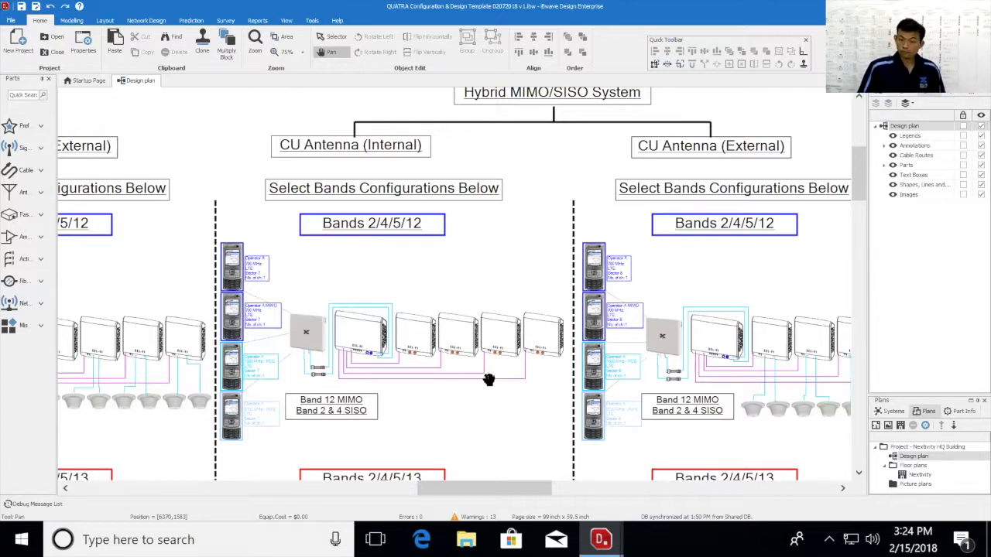
{"action": "left_click", "coordinate": [333, 40]}
{"action": "left_click_drag", "start_coordinate": [560, 437], "coordinate": [228, 229]}
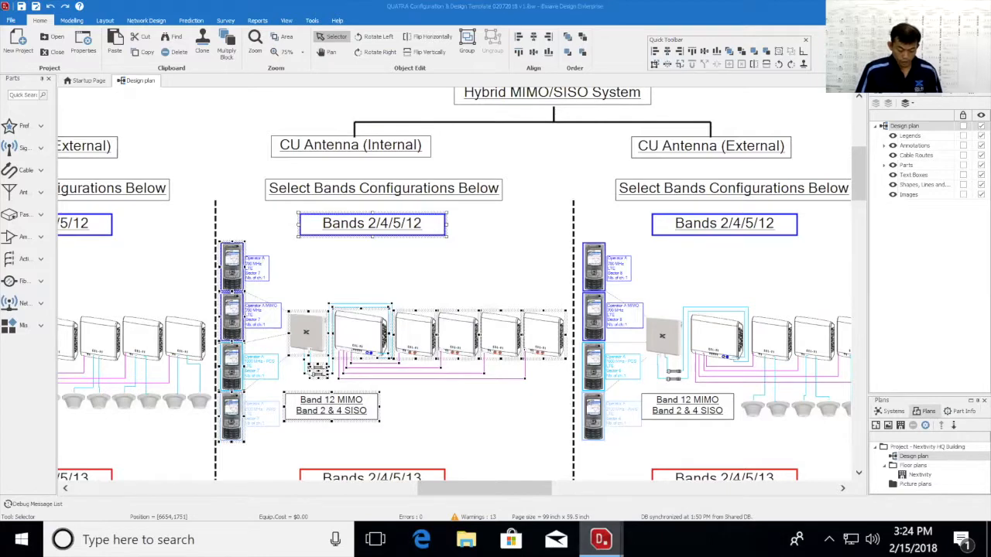
Switch to the Nextivity Quatra VZW Coverage Test project, paste the copied block into its design plan and move it inside the page border.
{"action": "mouse_move", "coordinate": [601, 540]}
{"action": "left_click", "coordinate": [660, 488]}
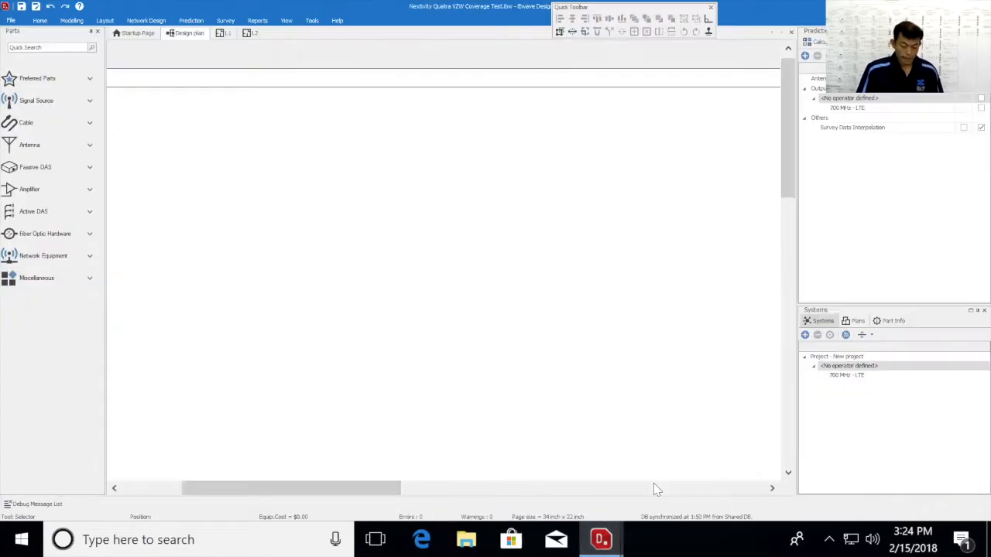
{"action": "right_click", "coordinate": [509, 161]}
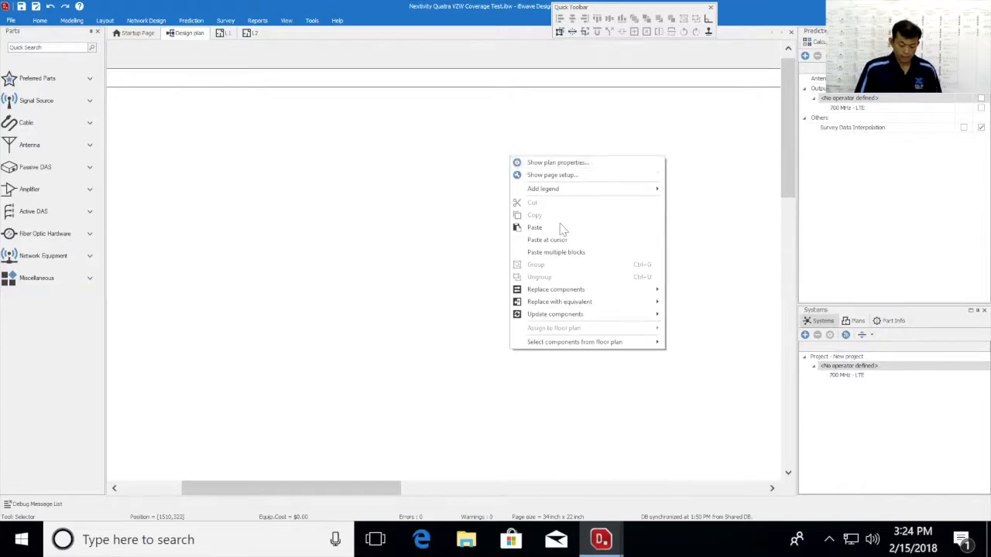
{"action": "left_click", "coordinate": [573, 240]}
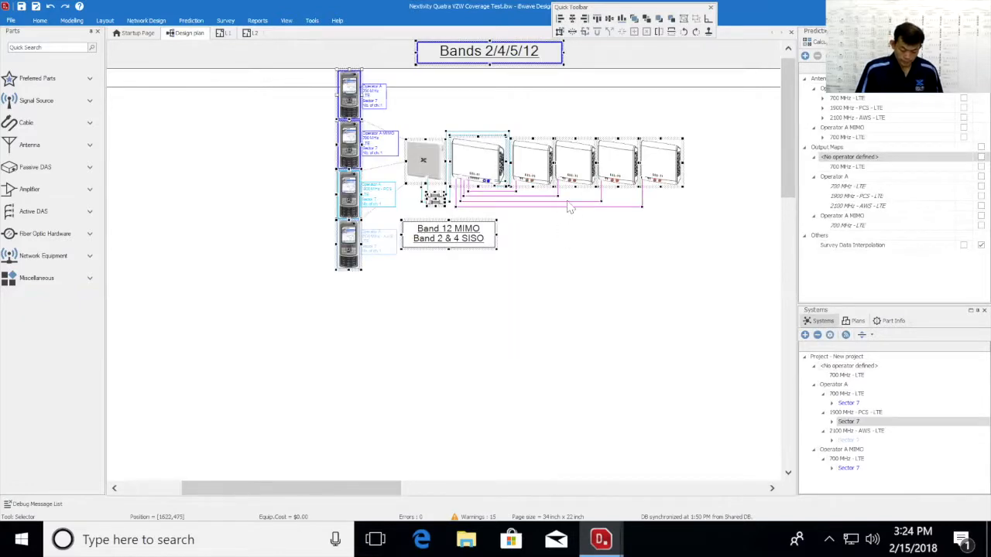
{"action": "left_click_drag", "start_coordinate": [608, 141], "coordinate": [435, 209]}
{"action": "left_click", "coordinate": [520, 335]}
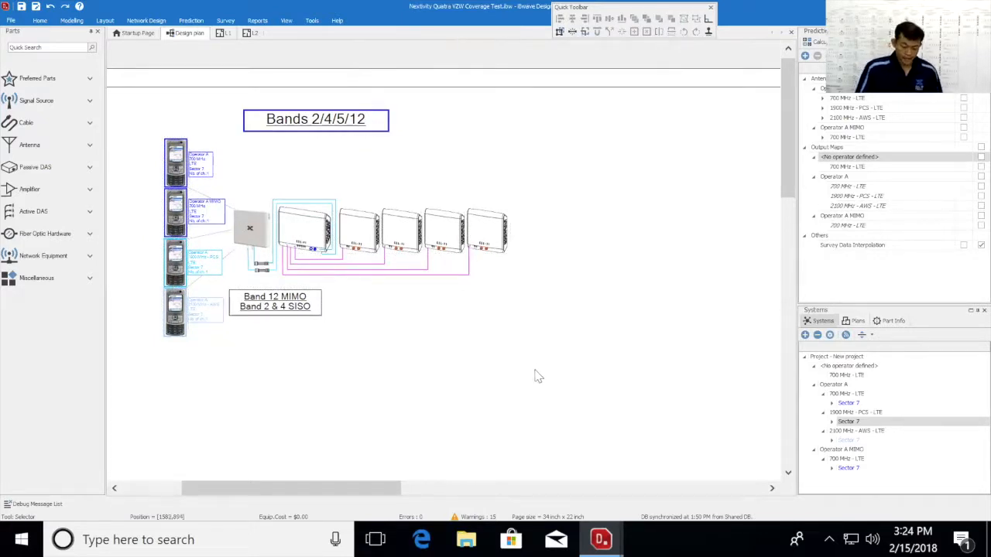
Assign all components of the pasted system, from the phone signal sources to the coverage units, to floor plan L2.
{"action": "left_click_drag", "start_coordinate": [537, 377], "coordinate": [258, 234]}
{"action": "left_click_drag", "start_coordinate": [213, 203], "coordinate": [164, 136]}
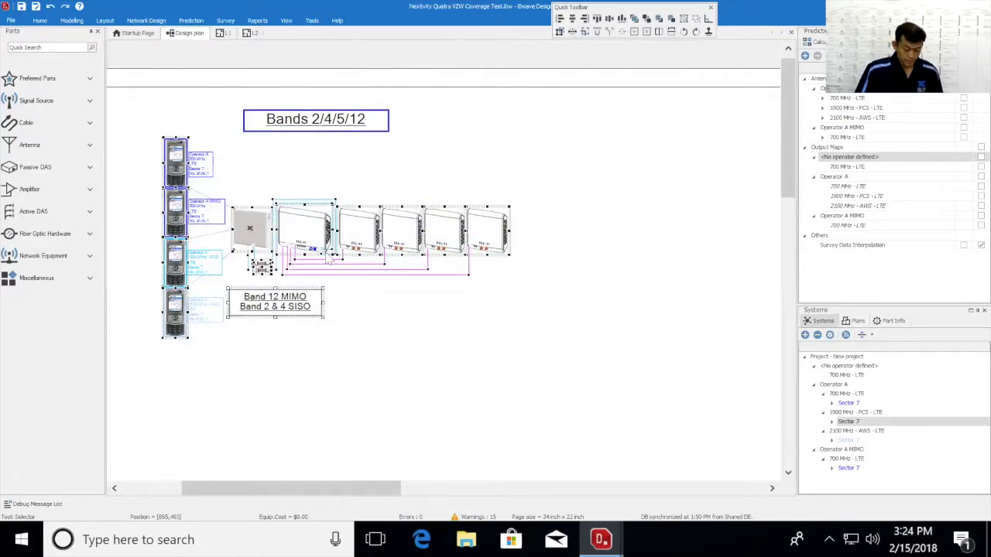
{"action": "right_click", "coordinate": [373, 234]}
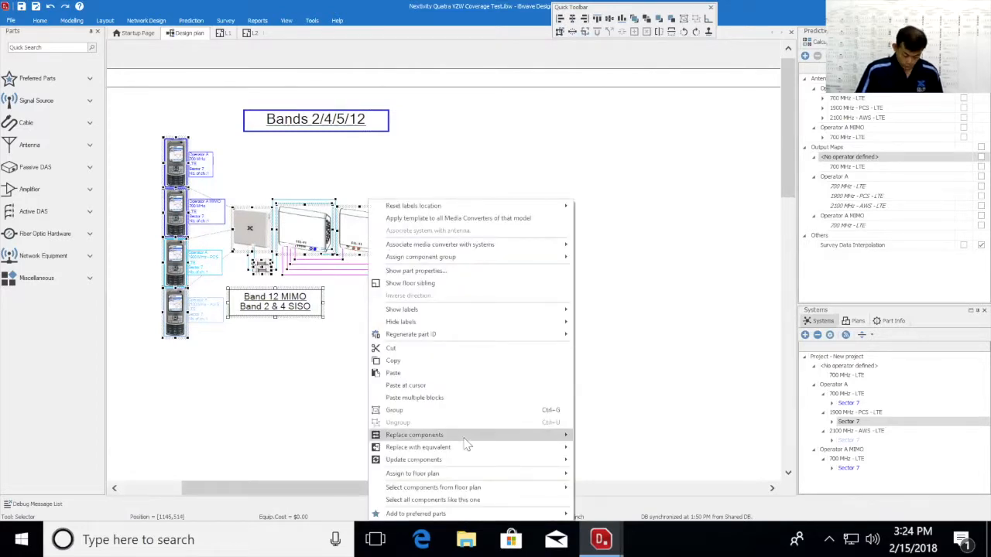
{"action": "mouse_move", "coordinate": [507, 474]}
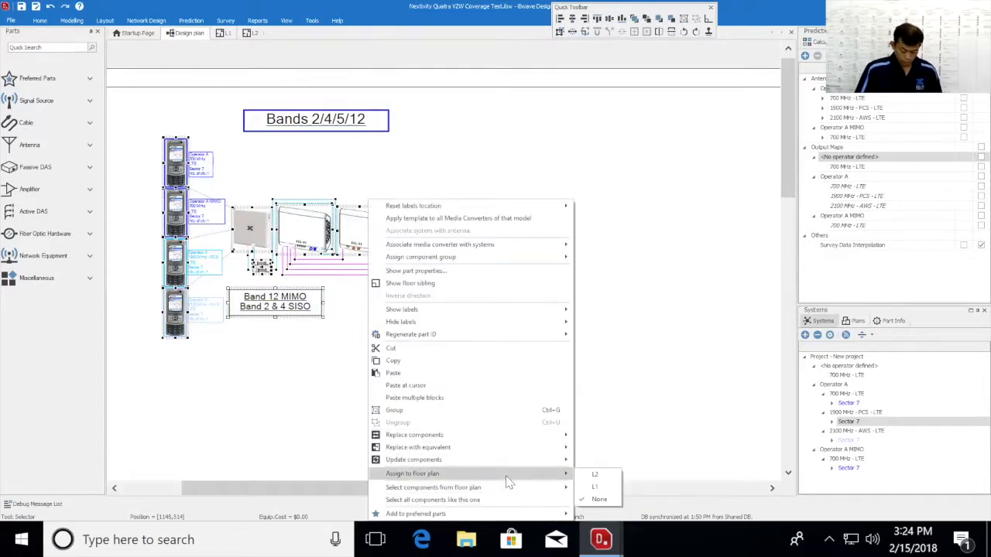
{"action": "left_click", "coordinate": [586, 473]}
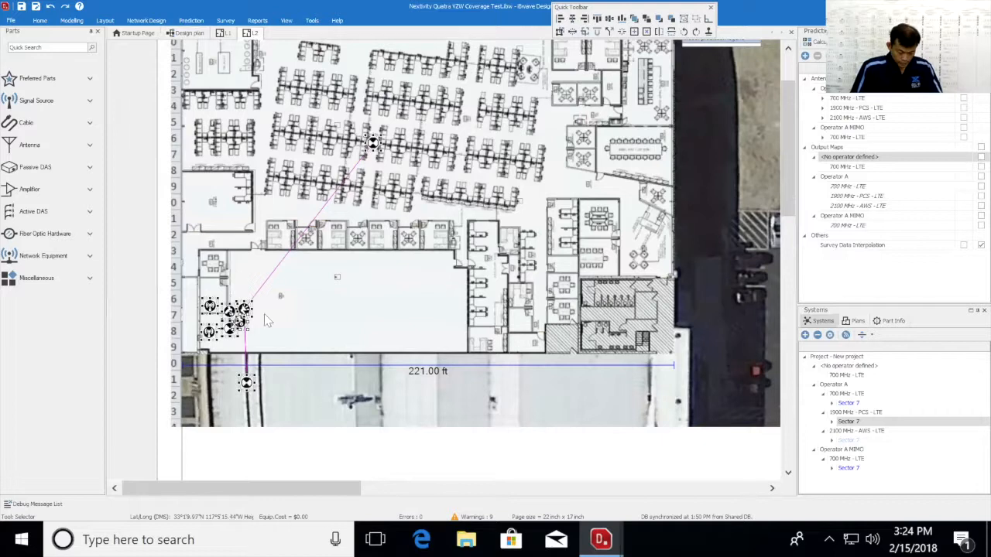
On floor plan L2, move the coverage unit among the central desks to the open area beside the meeting rooms.
{"action": "left_click", "coordinate": [375, 189]}
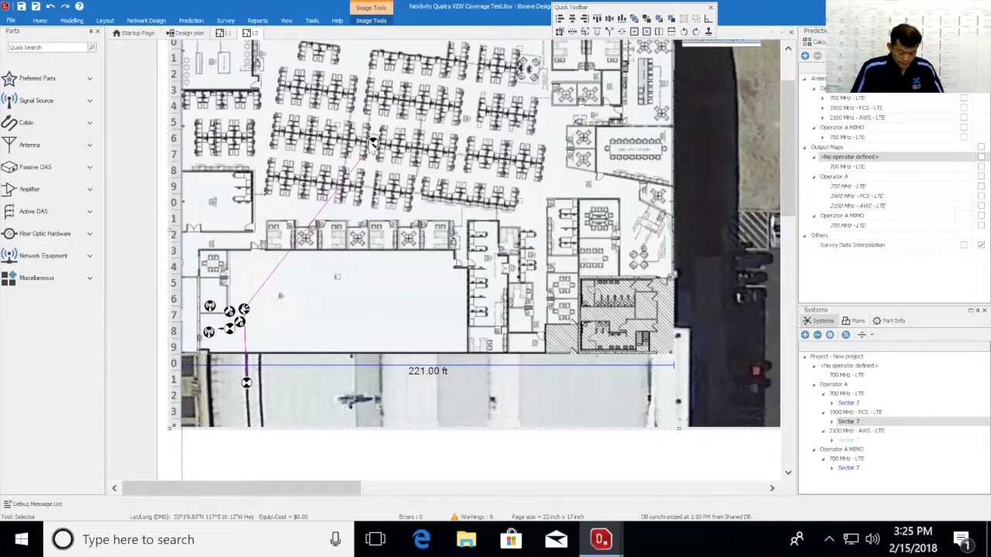
{"action": "left_click", "coordinate": [374, 147]}
{"action": "left_click_drag", "start_coordinate": [373, 147], "coordinate": [553, 141]}
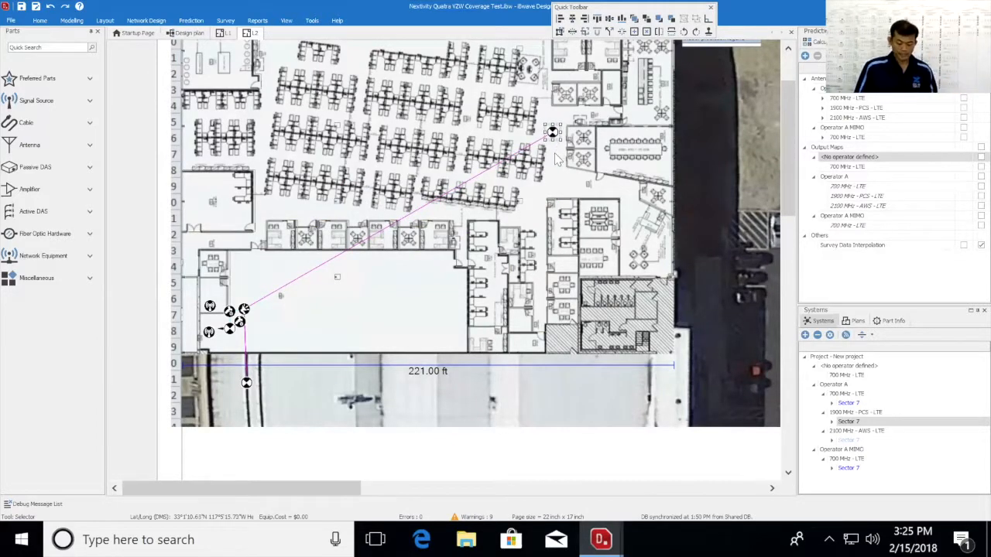
{"action": "left_click", "coordinate": [552, 151]}
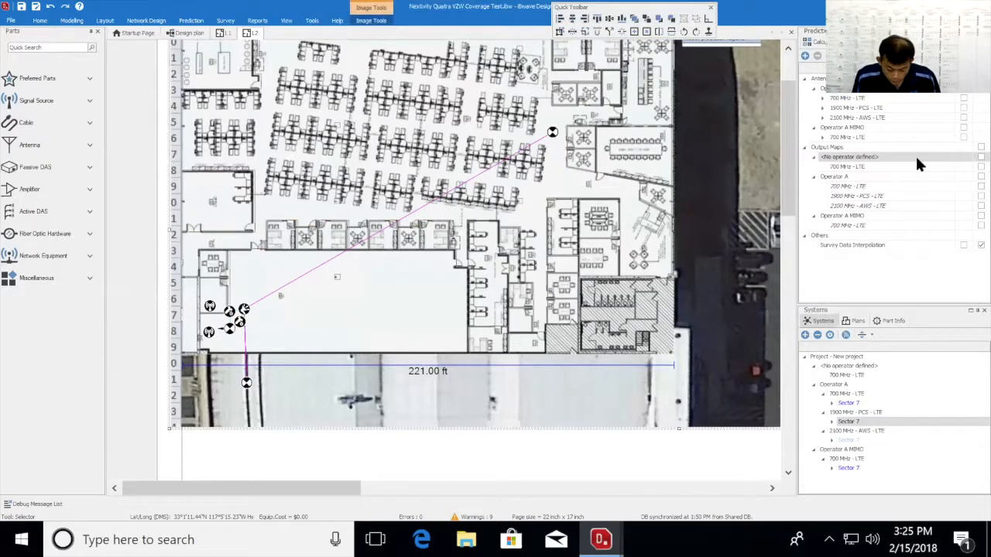
Add an LTE RSRP output map for the Operator A 700 MHz - LTE service, keeping the default settings.
{"action": "left_click", "coordinate": [887, 192]}
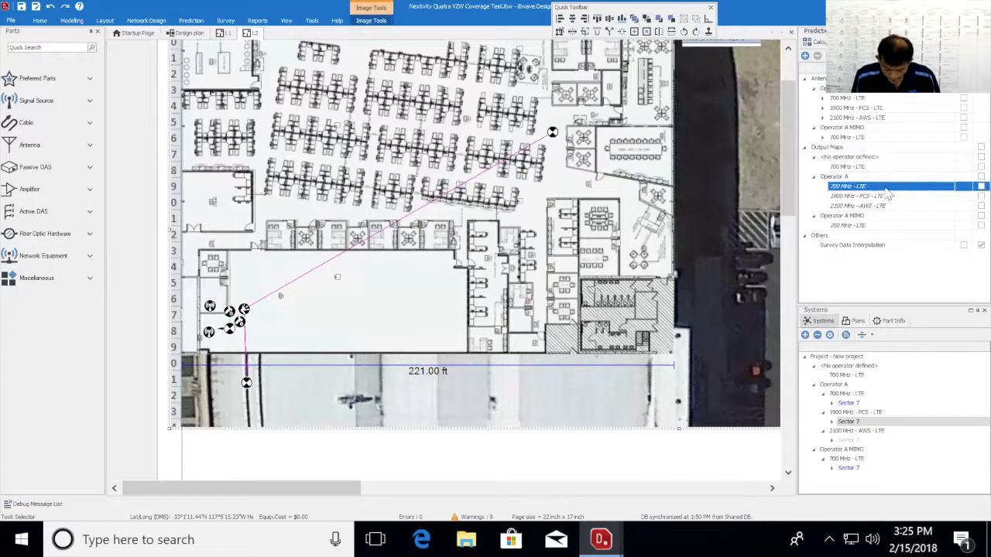
{"action": "right_click", "coordinate": [881, 188]}
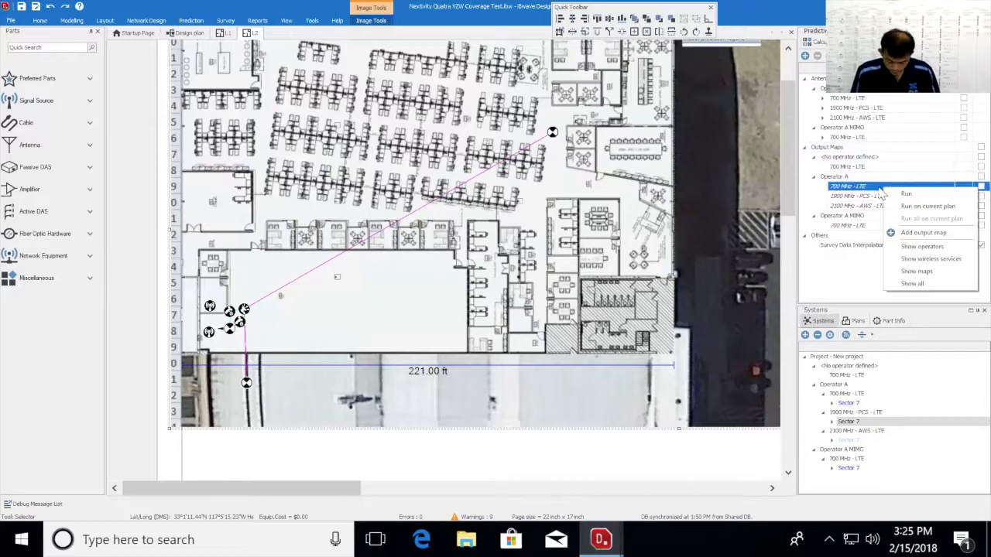
{"action": "left_click", "coordinate": [913, 235]}
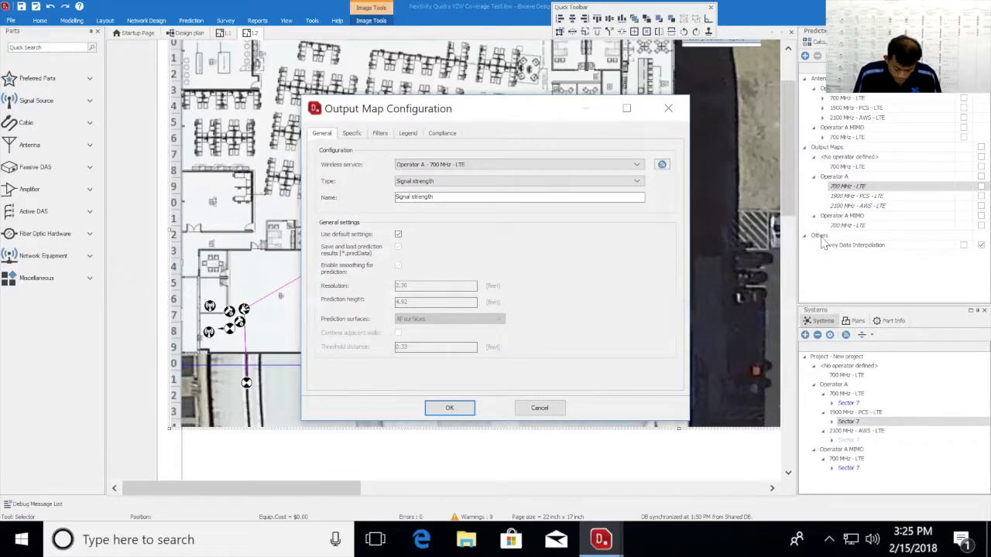
{"action": "left_click", "coordinate": [475, 183]}
{"action": "left_click", "coordinate": [445, 246]}
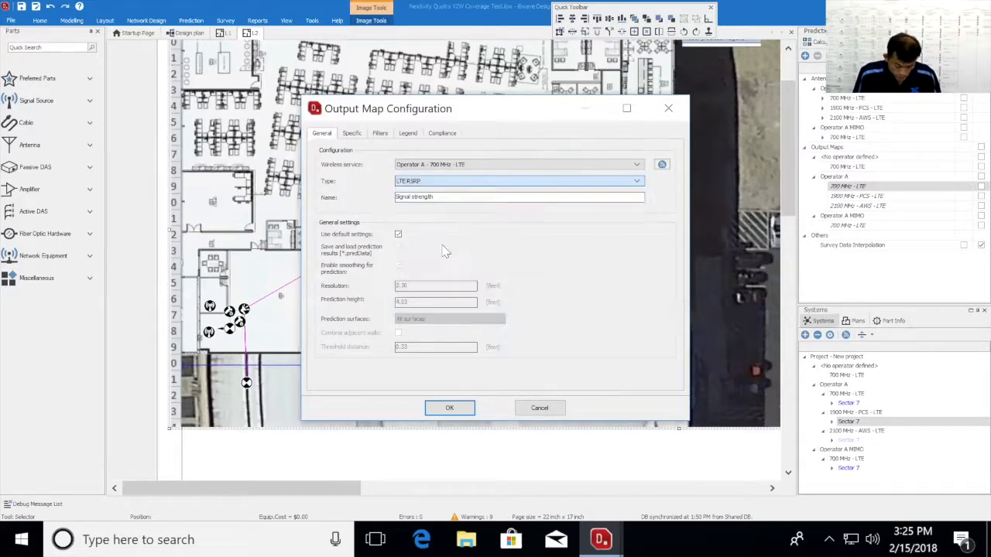
{"action": "left_click_drag", "start_coordinate": [530, 109], "coordinate": [432, 110]}
{"action": "left_click", "coordinate": [357, 406]}
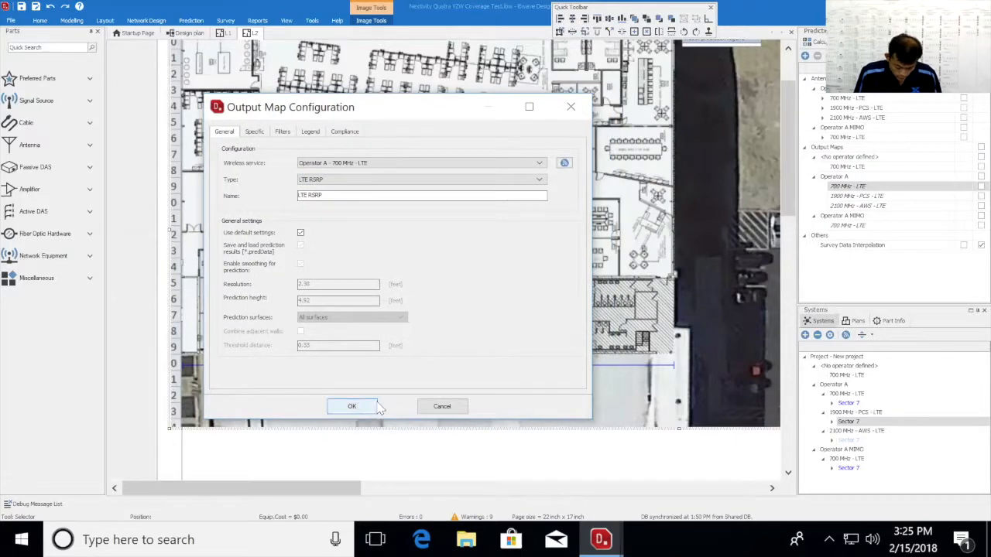
Run the LTE RSRP prediction on the current floor plan only.
{"action": "right_click", "coordinate": [895, 197]}
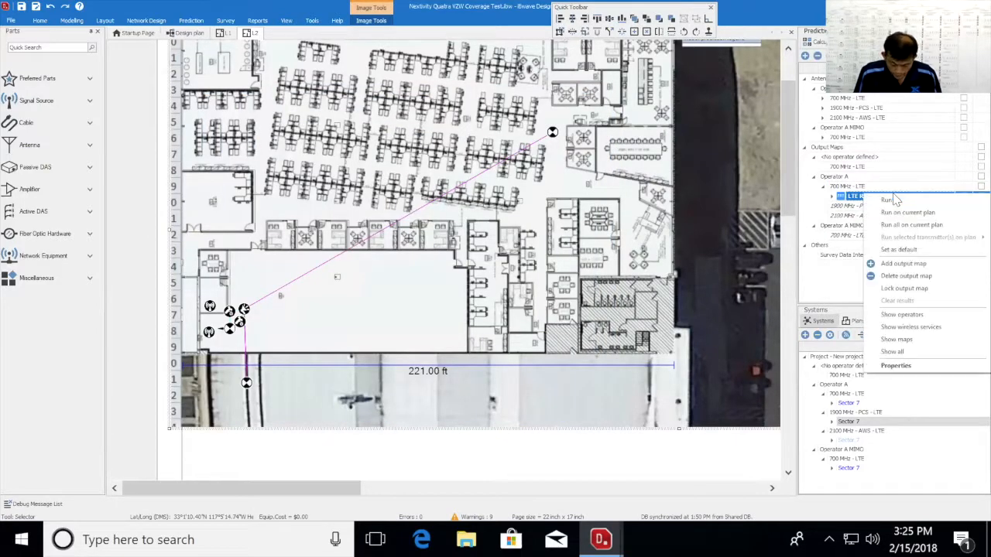
{"action": "left_click", "coordinate": [898, 213]}
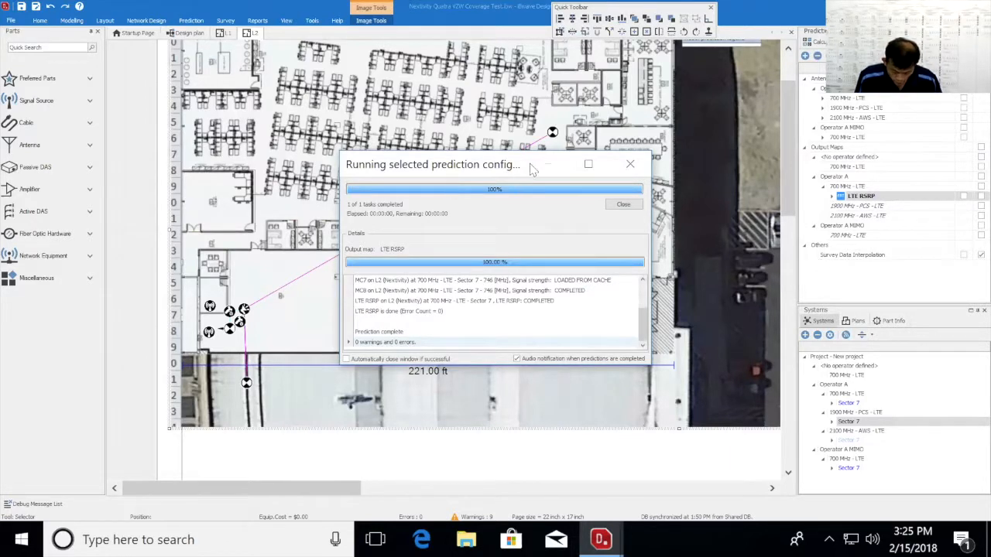
{"action": "left_click_drag", "start_coordinate": [399, 163], "coordinate": [335, 133]}
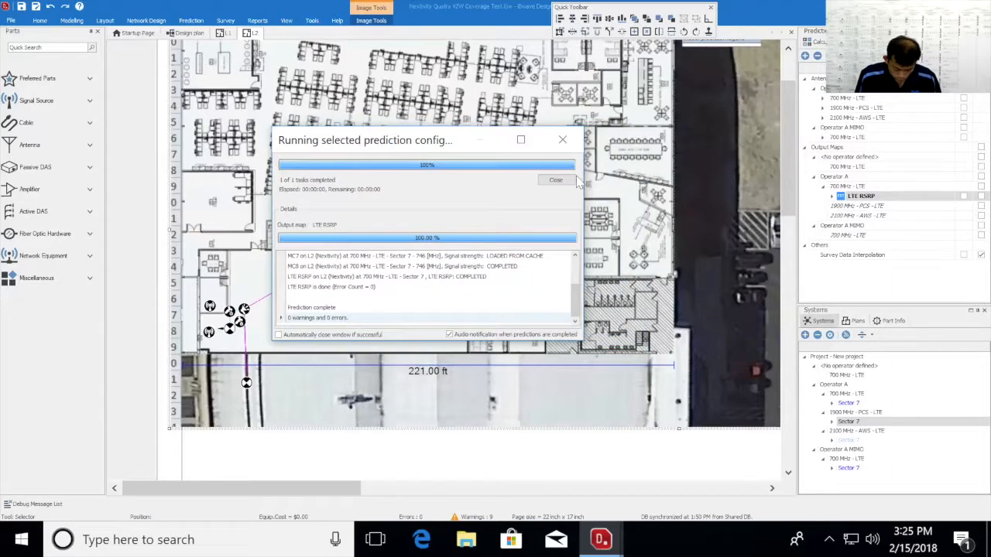
Close the finished prediction and display the Operator A 700 MHz LTE RSRP output map on floor plan L2.
{"action": "left_click", "coordinate": [560, 172]}
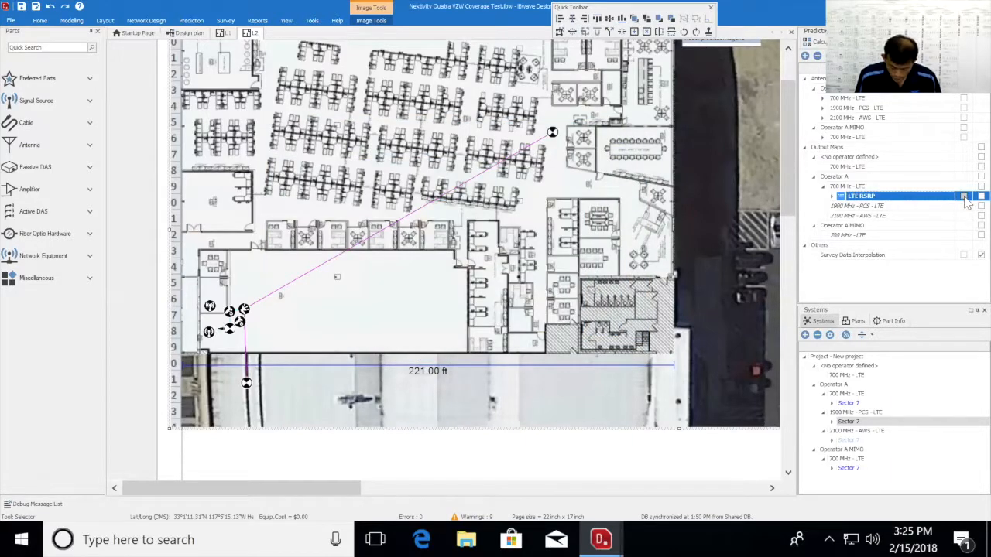
{"action": "left_click", "coordinate": [963, 196]}
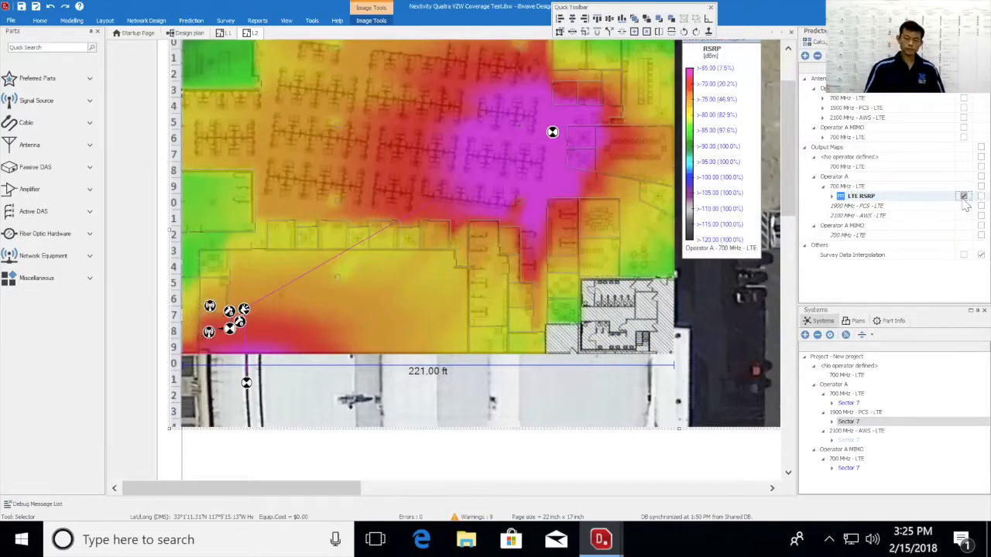
{"action": "left_click", "coordinate": [963, 198]}
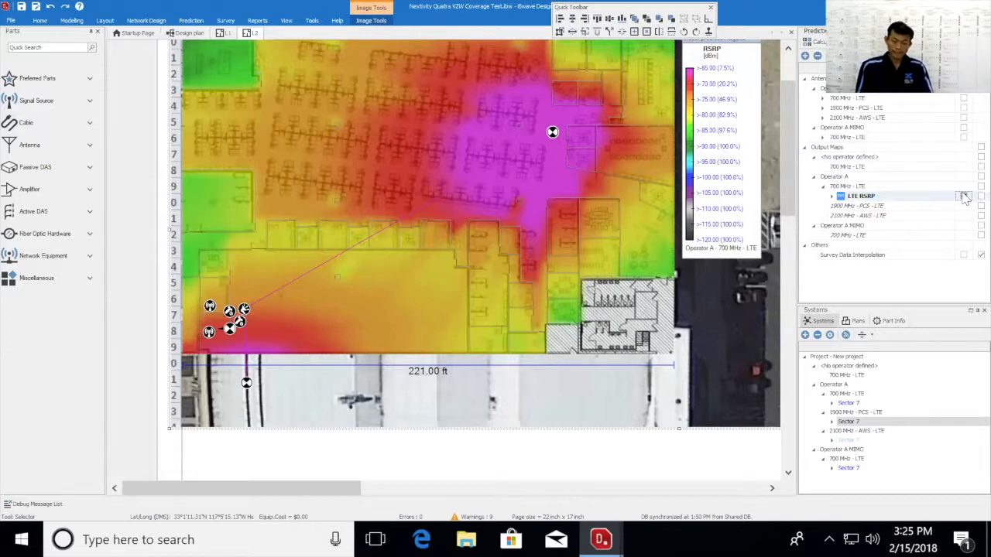
{"action": "left_click", "coordinate": [964, 196]}
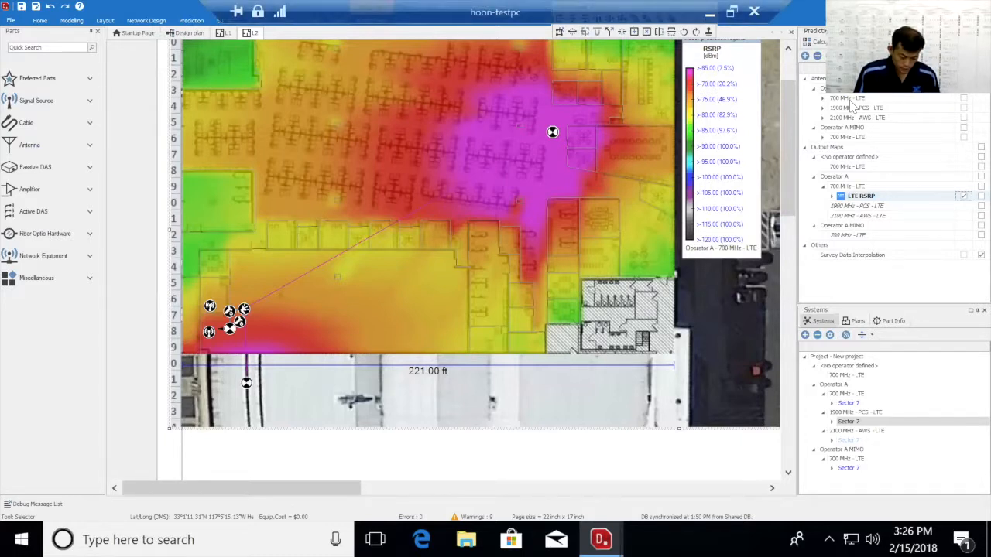
On the design plan, delete the coverage unit at the far end of the row, farthest from the network unit.
{"action": "left_click", "coordinate": [188, 33]}
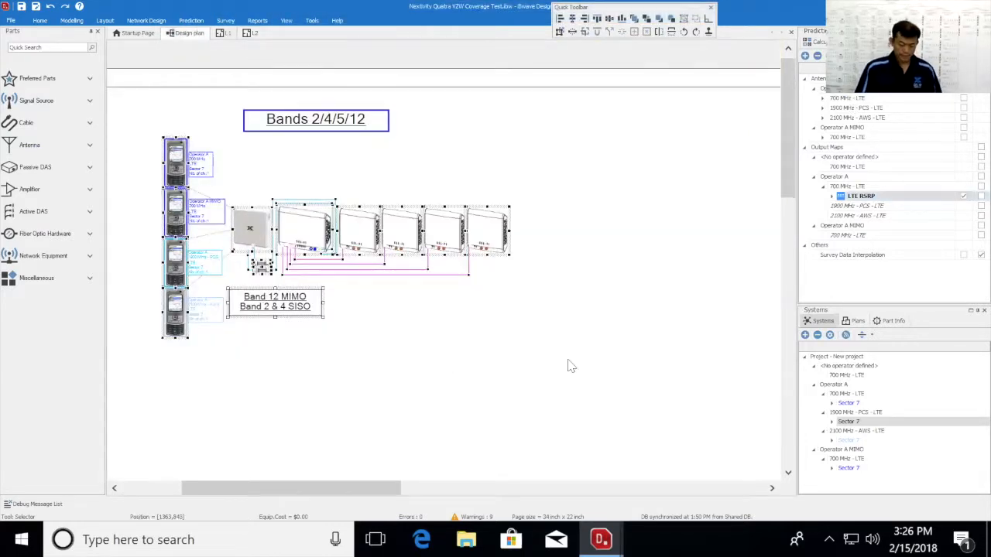
{"action": "left_click", "coordinate": [460, 373]}
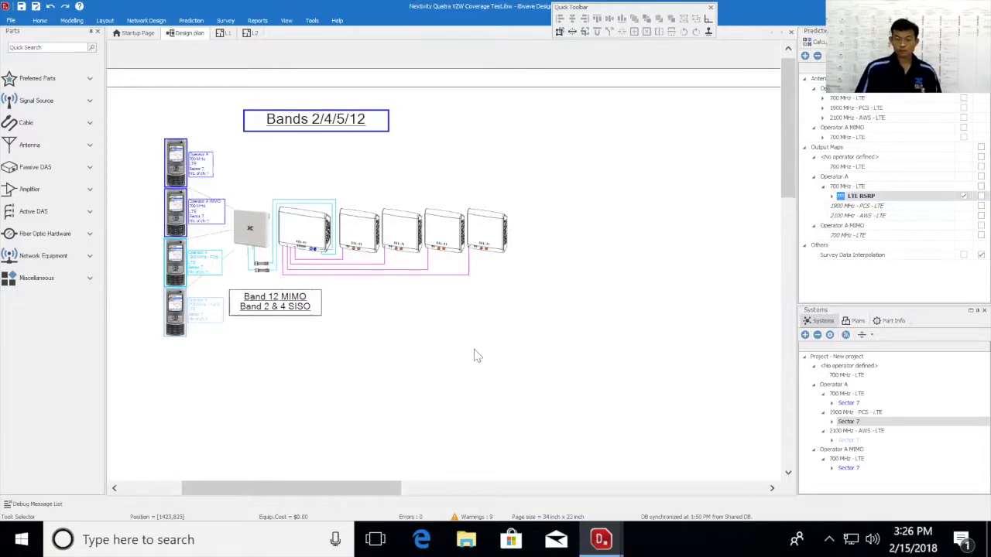
{"action": "left_click", "coordinate": [481, 242]}
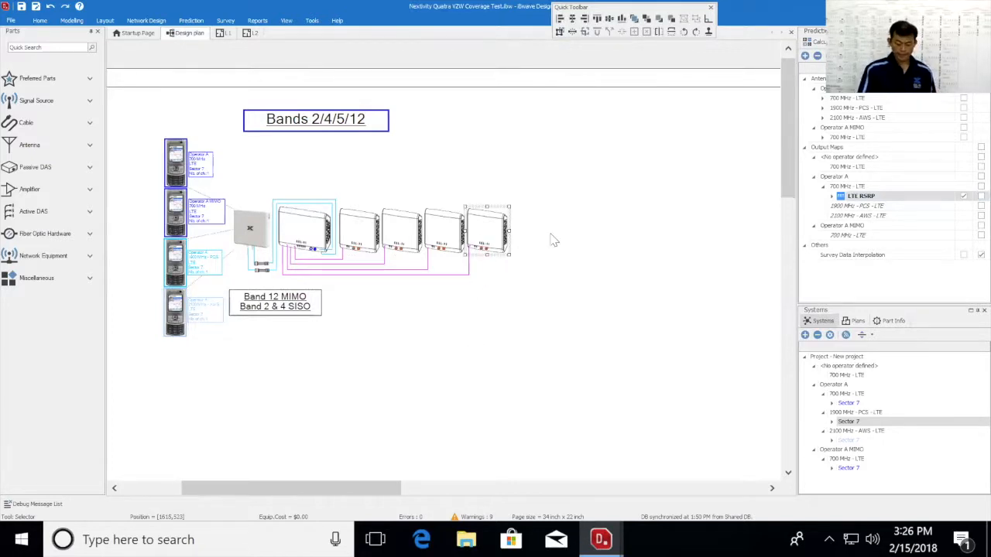
{"action": "key", "text": "Delete"}
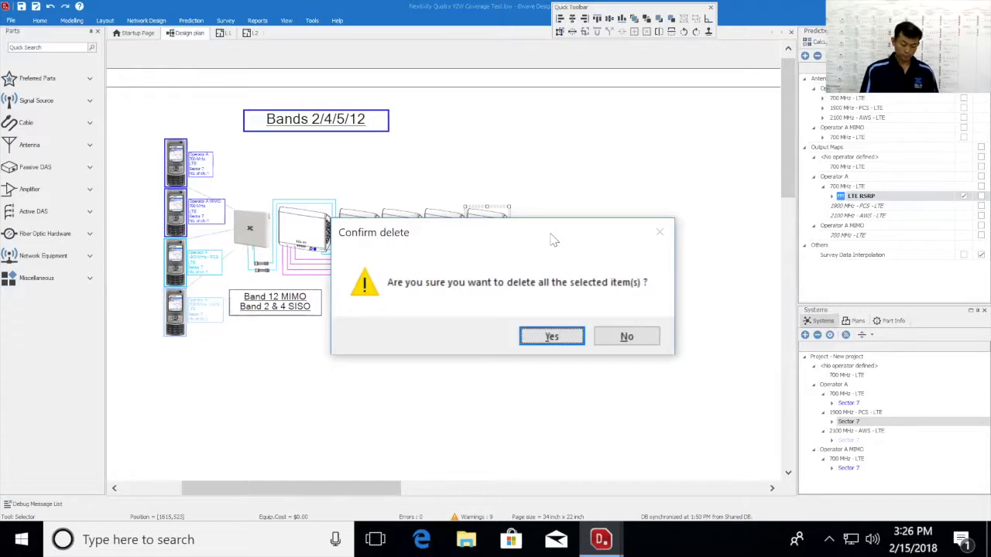
{"action": "key", "text": "Return"}
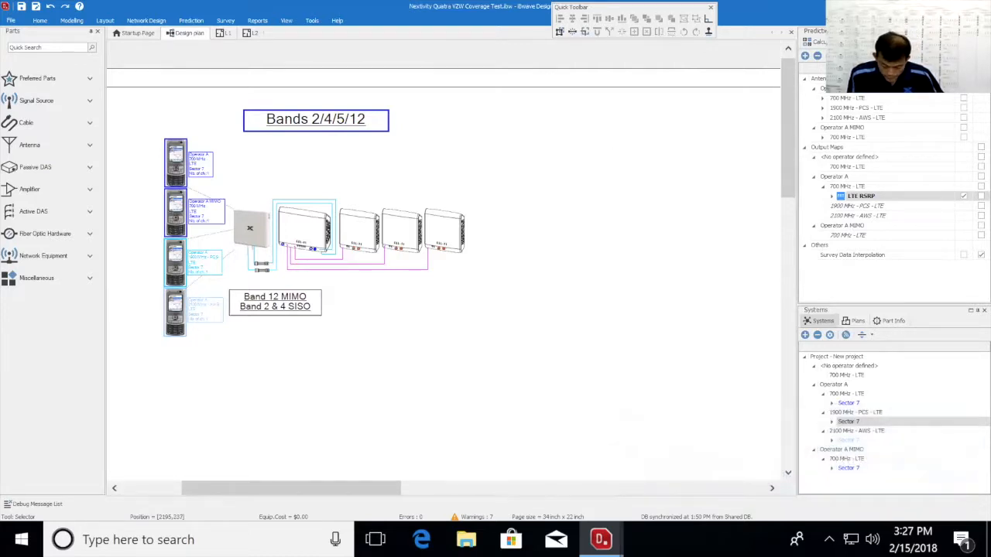
Make the Cable Length labels of the parts visible and unlocked on the design plan, and examine the cable lengths between the units.
{"action": "left_click", "coordinate": [863, 41]}
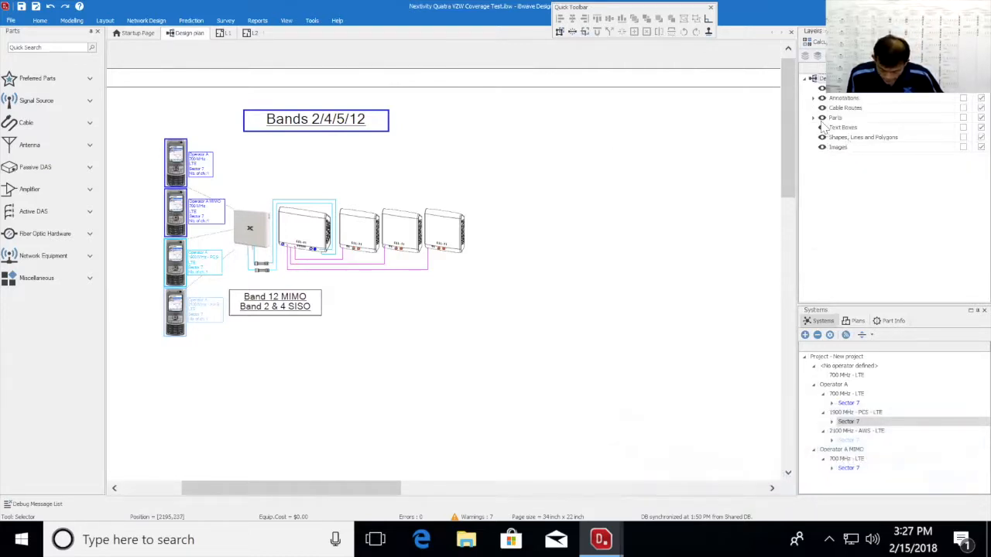
{"action": "left_click", "coordinate": [814, 117]}
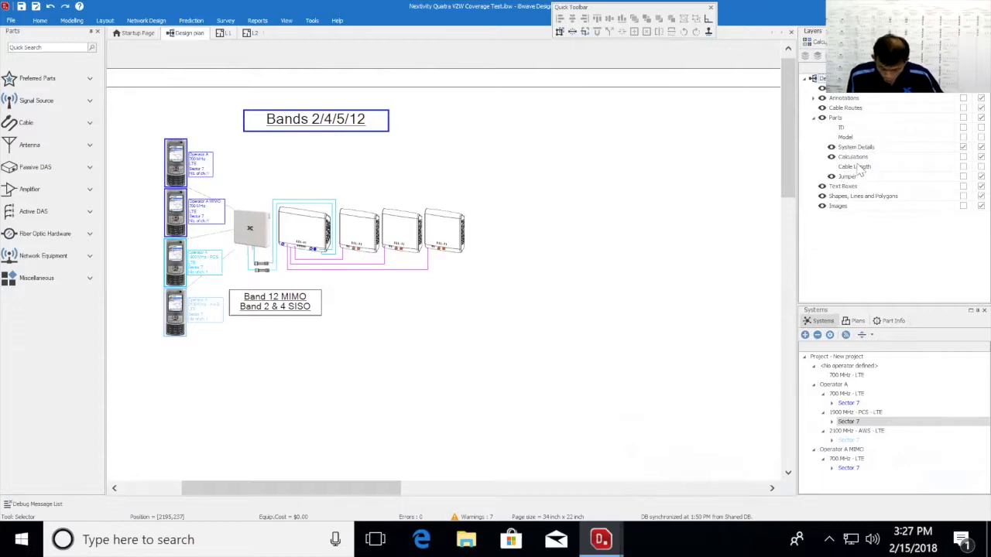
{"action": "left_click", "coordinate": [963, 167]}
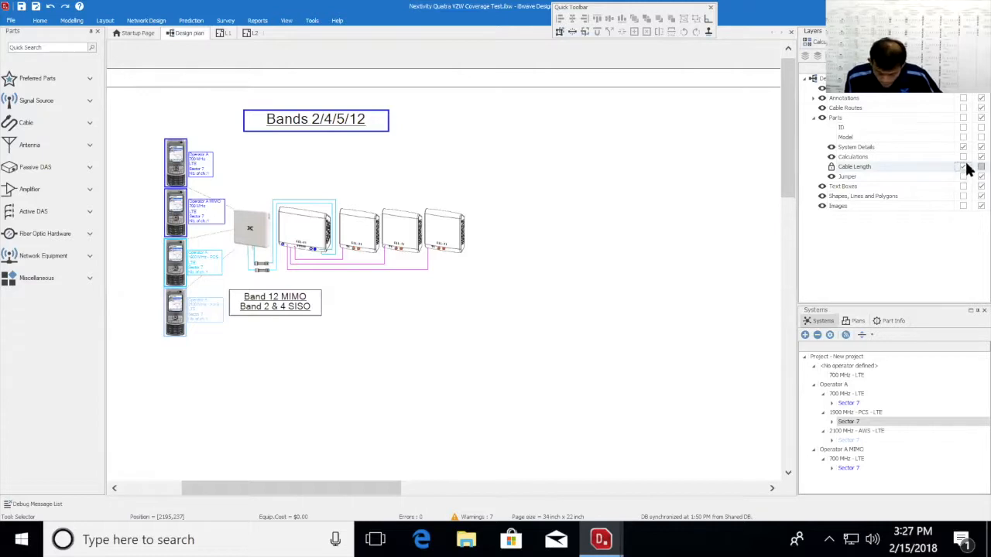
{"action": "left_click", "coordinate": [963, 167]}
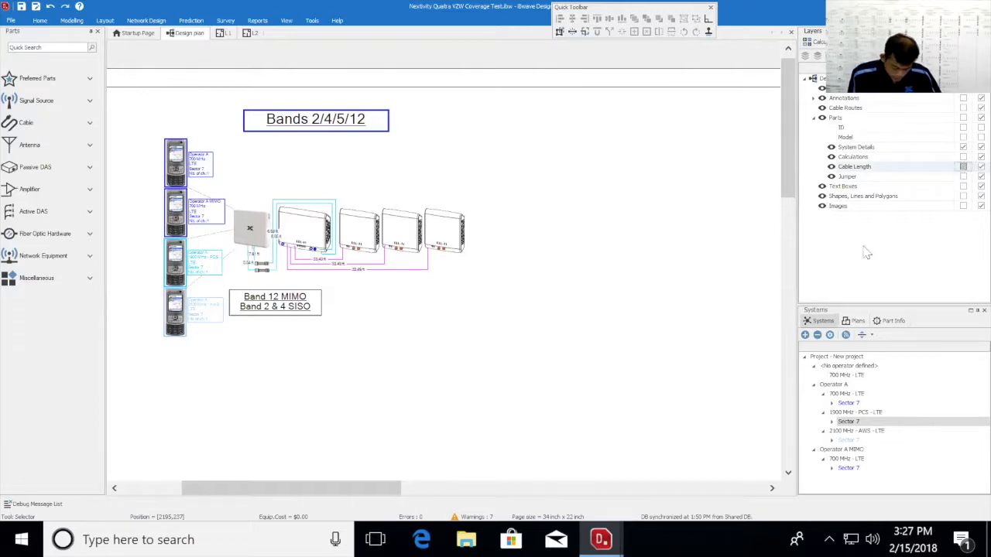
{"action": "left_click", "coordinate": [42, 20]}
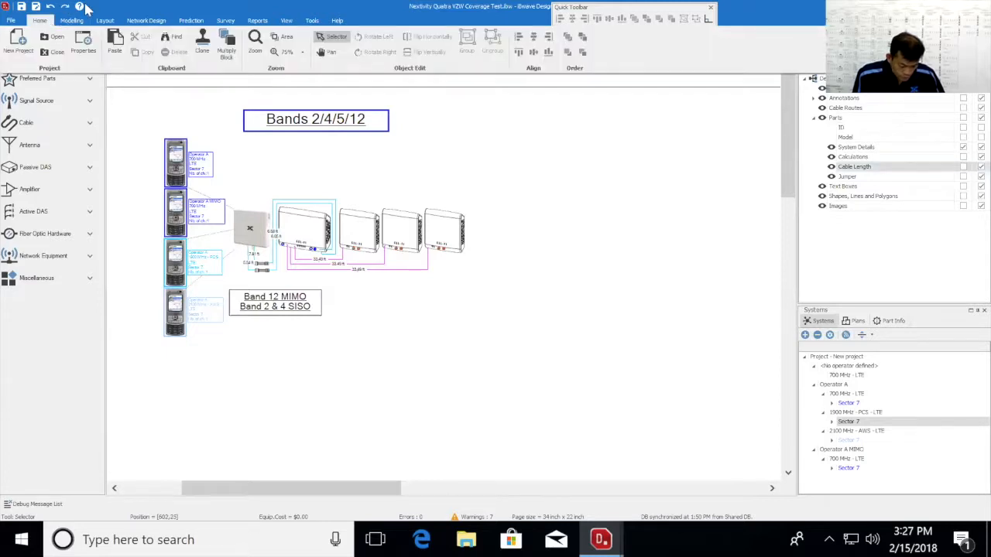
{"action": "left_click", "coordinate": [288, 51]}
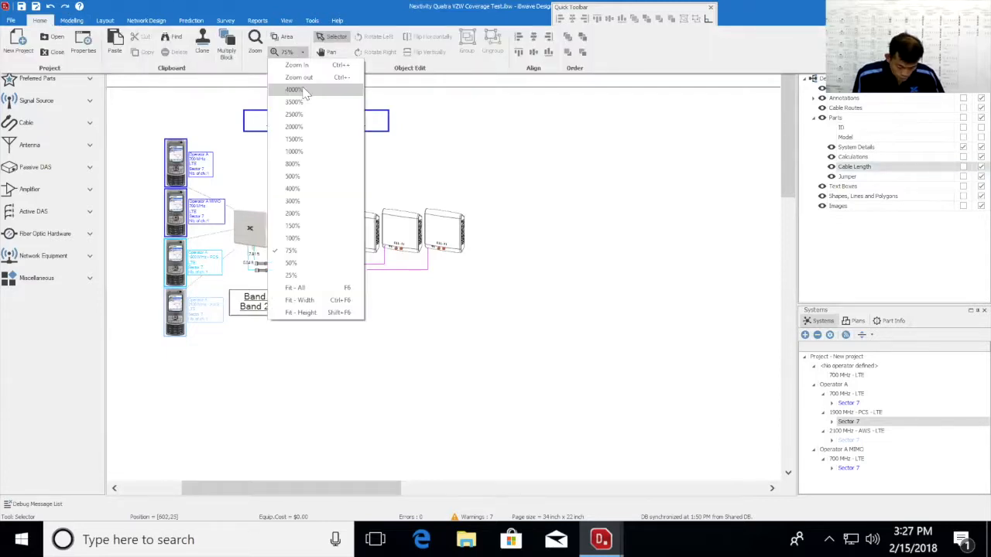
{"action": "left_click", "coordinate": [312, 240]}
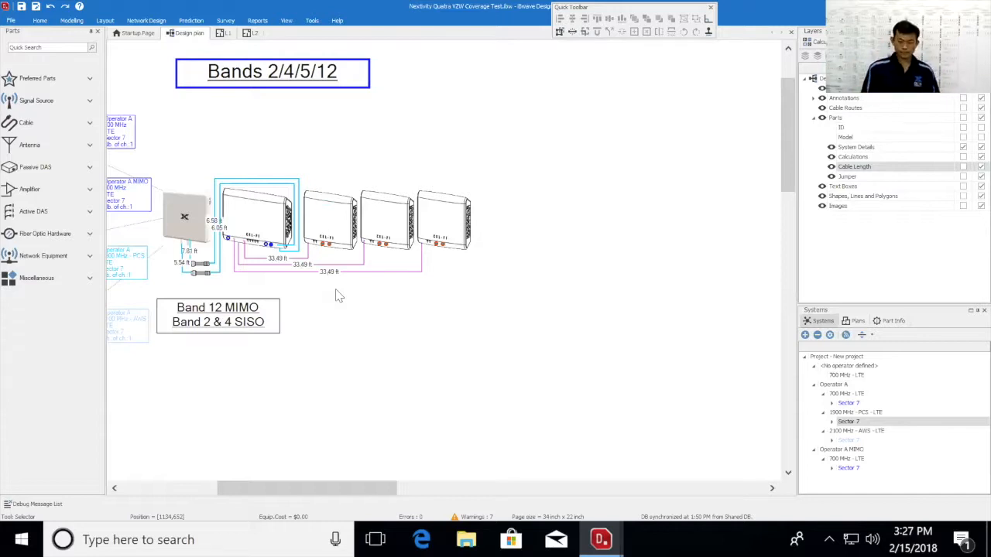
{"action": "mouse_move", "coordinate": [409, 284]}
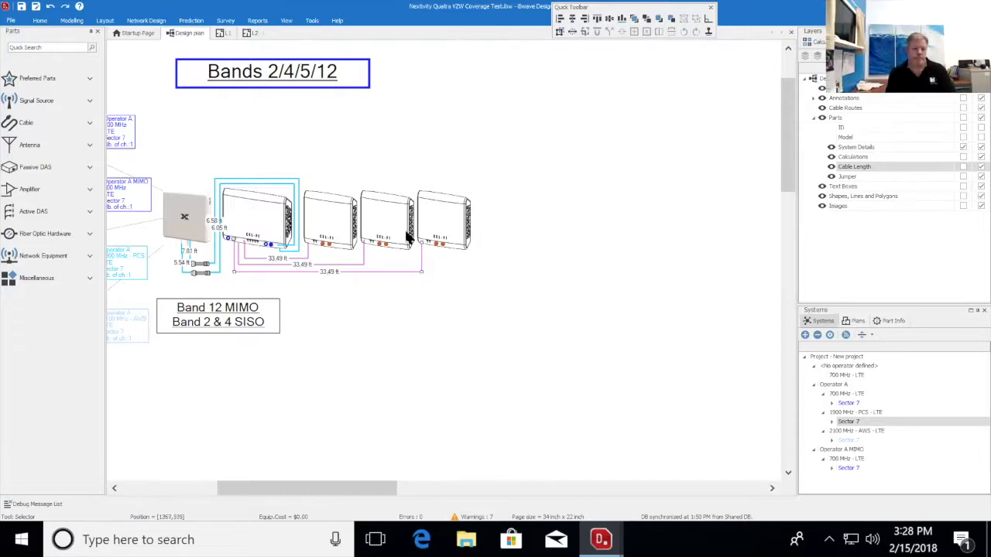
{"action": "mouse_move", "coordinate": [226, 492]}
{"action": "left_mouse_down"}
{"action": "mouse_move", "coordinate": [216, 494]}
{"action": "mouse_move", "coordinate": [279, 489]}
{"action": "left_mouse_up"}
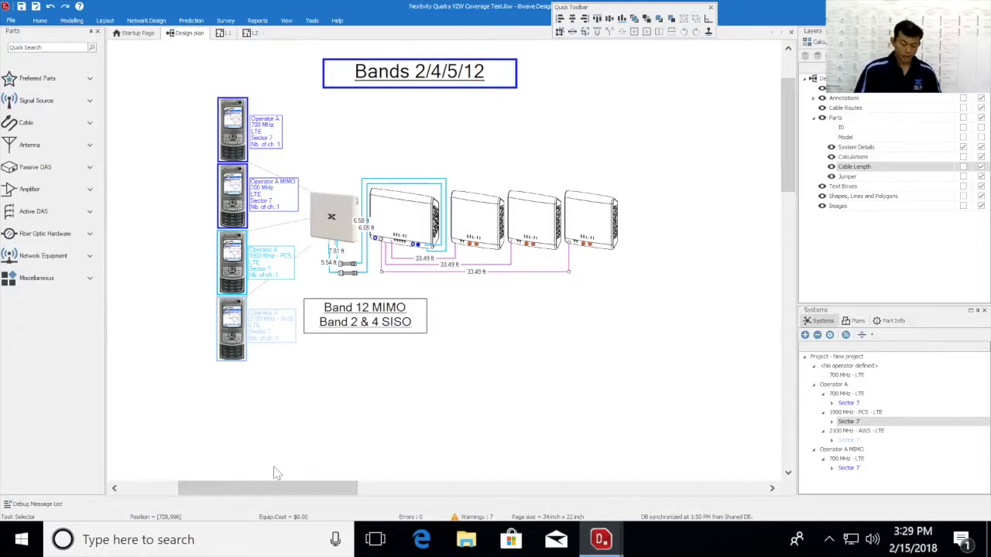
{"action": "scroll", "coordinate": [290, 463], "scroll_direction": "up", "scroll_amount": 1}
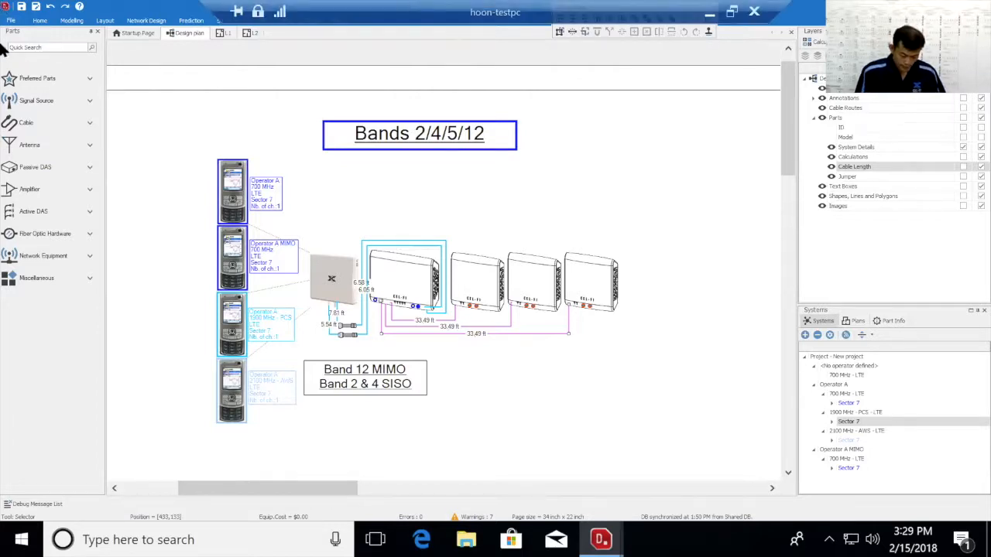
Examine the VZW Coverage Test RSRP survey points and their legend on floor plan L1.
{"action": "left_click", "coordinate": [224, 33]}
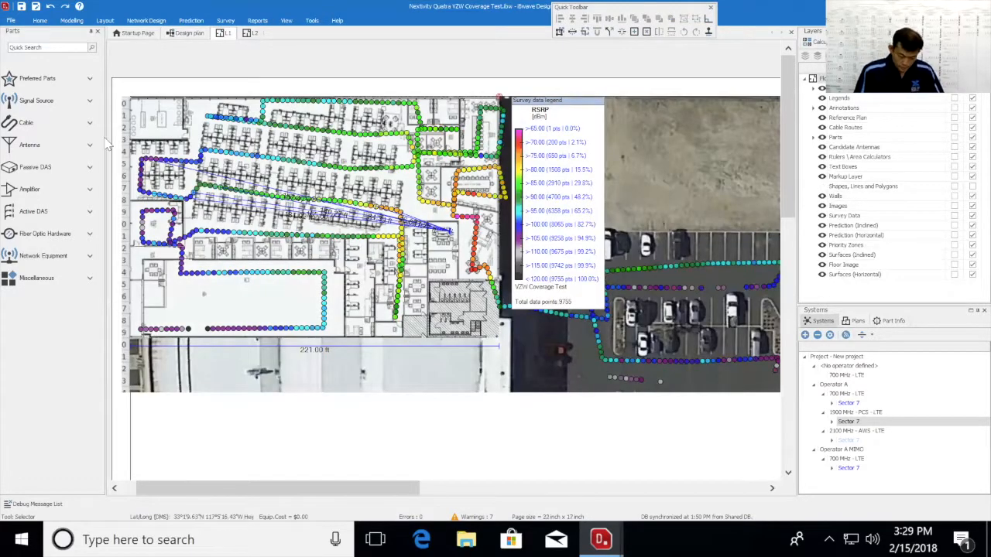
{"action": "left_click", "coordinate": [36, 20]}
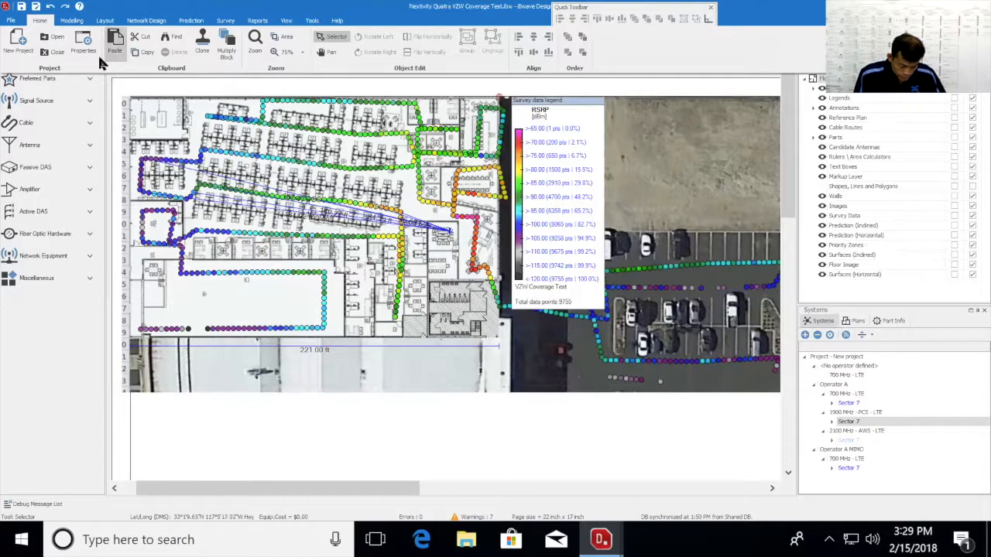
{"action": "left_click", "coordinate": [301, 52]}
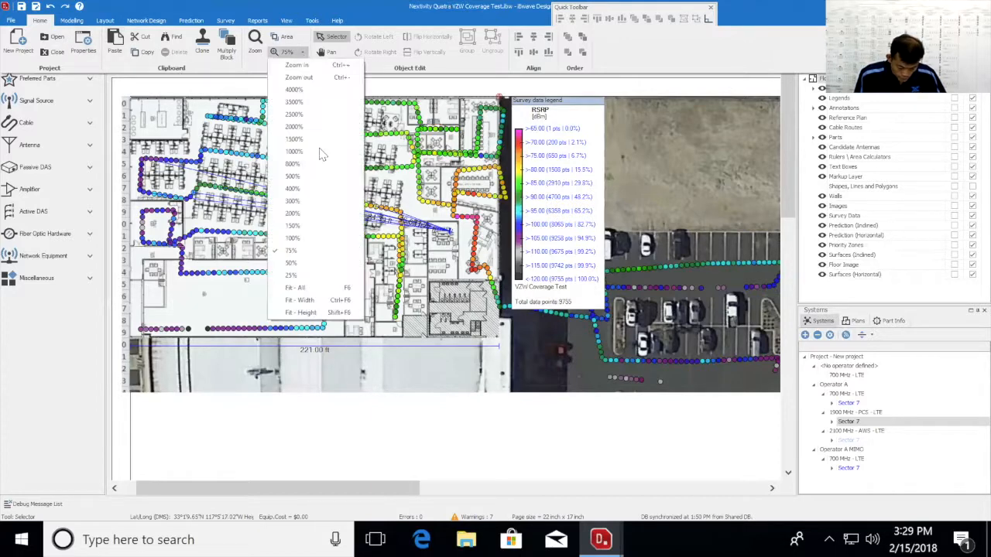
{"action": "left_click", "coordinate": [314, 236]}
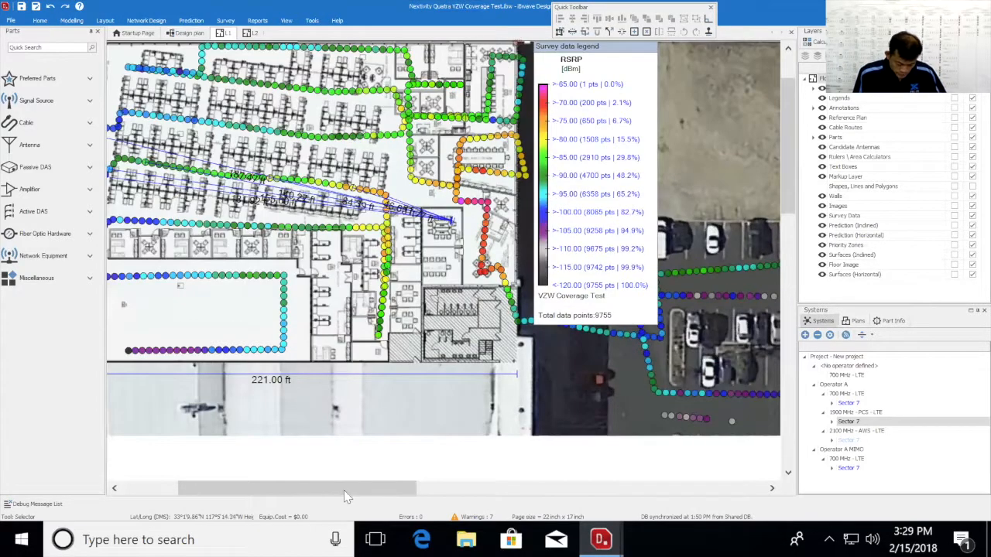
{"action": "left_click_drag", "start_coordinate": [344, 491], "coordinate": [301, 496]}
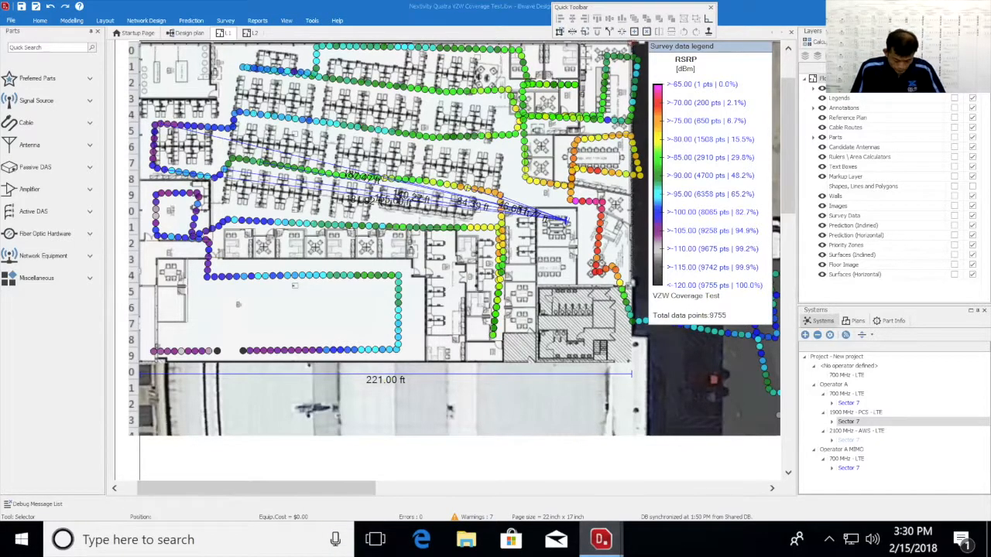
Switch to the QUATRA Configuration & Design Template project and examine the QUATRA Accessories section, including the Range Extender description.
{"action": "mouse_move", "coordinate": [600, 540]}
{"action": "left_click", "coordinate": [521, 469]}
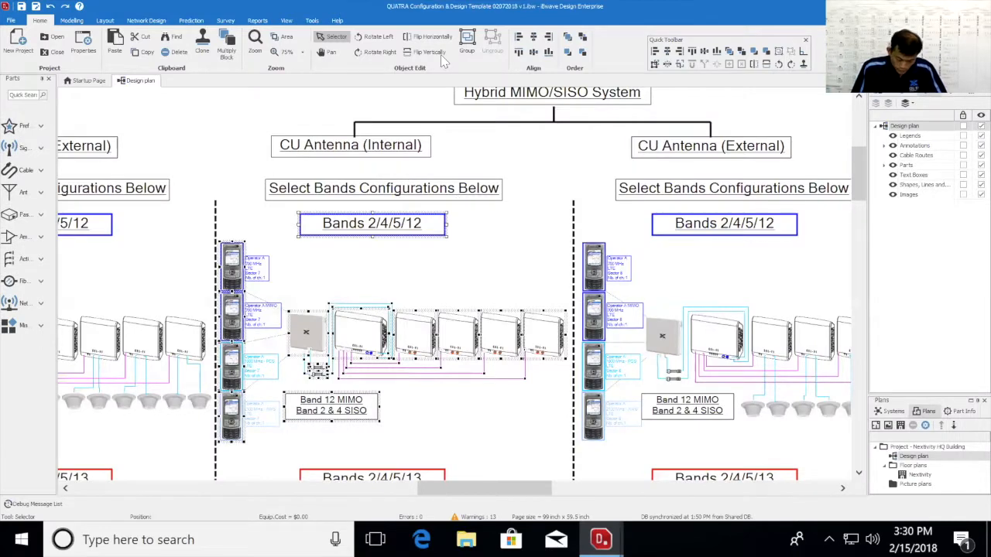
{"action": "left_click", "coordinate": [299, 52]}
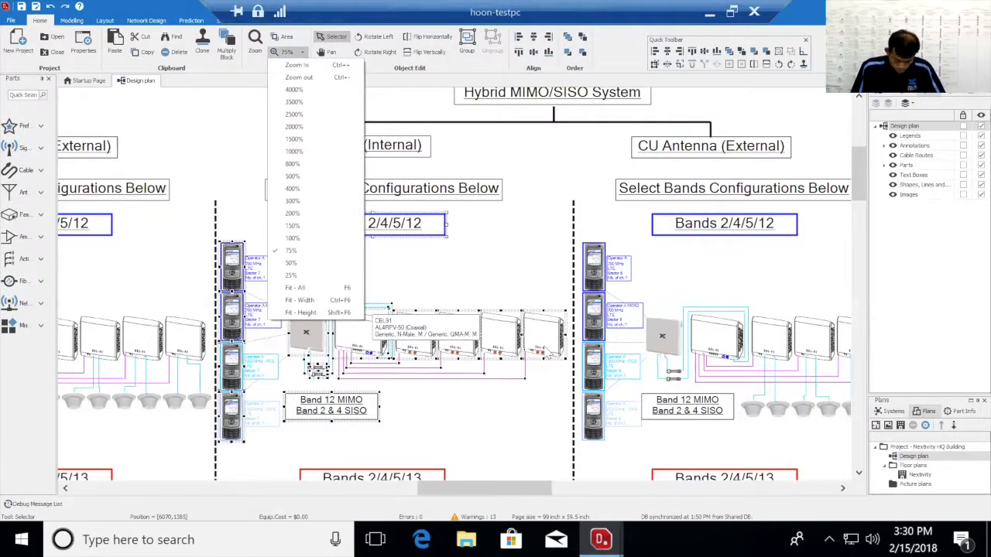
{"action": "key", "text": "F6"}
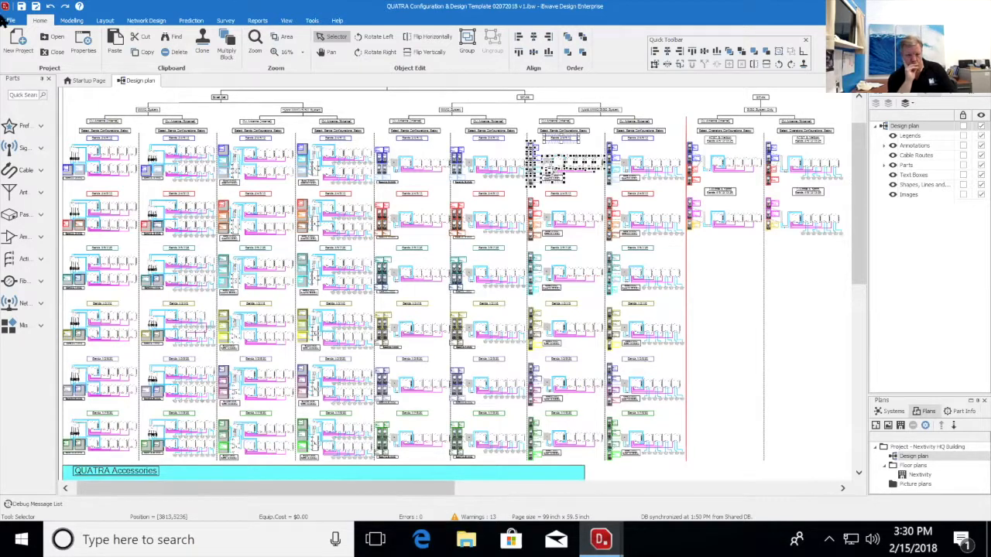
{"action": "left_click", "coordinate": [360, 114]}
{"action": "scroll", "coordinate": [360, 114], "scroll_direction": "down", "scroll_amount": 3}
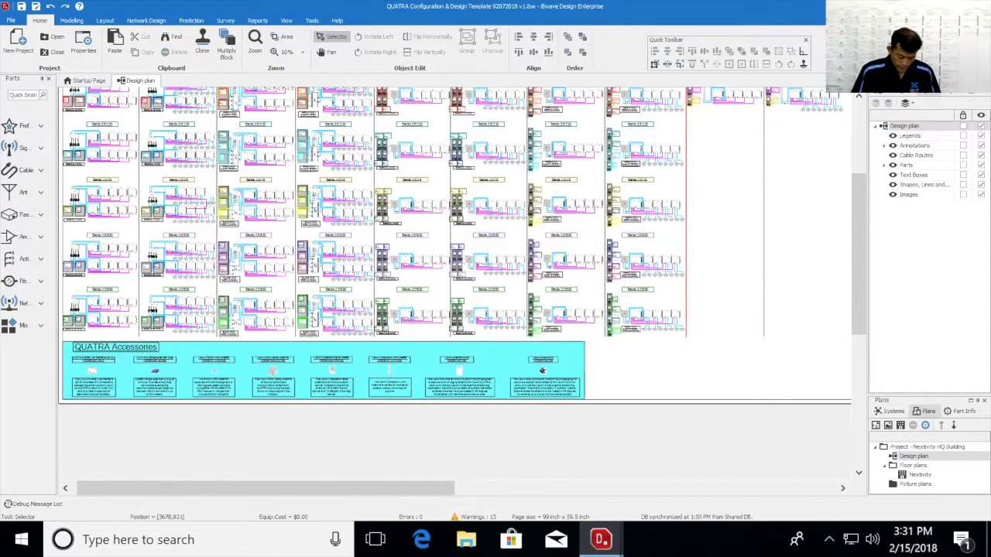
{"action": "left_click_drag", "start_coordinate": [333, 496], "coordinate": [259, 487]}
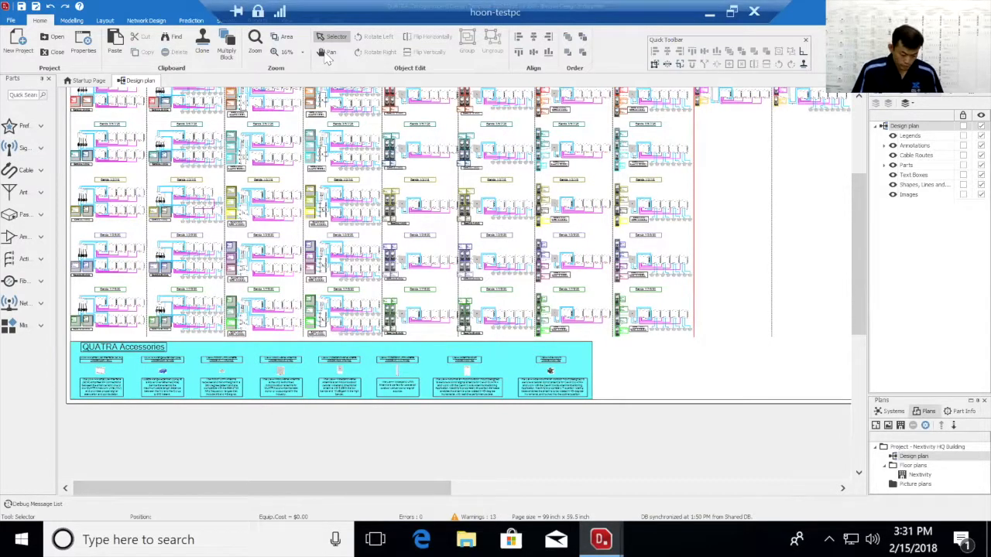
{"action": "left_click", "coordinate": [301, 53]}
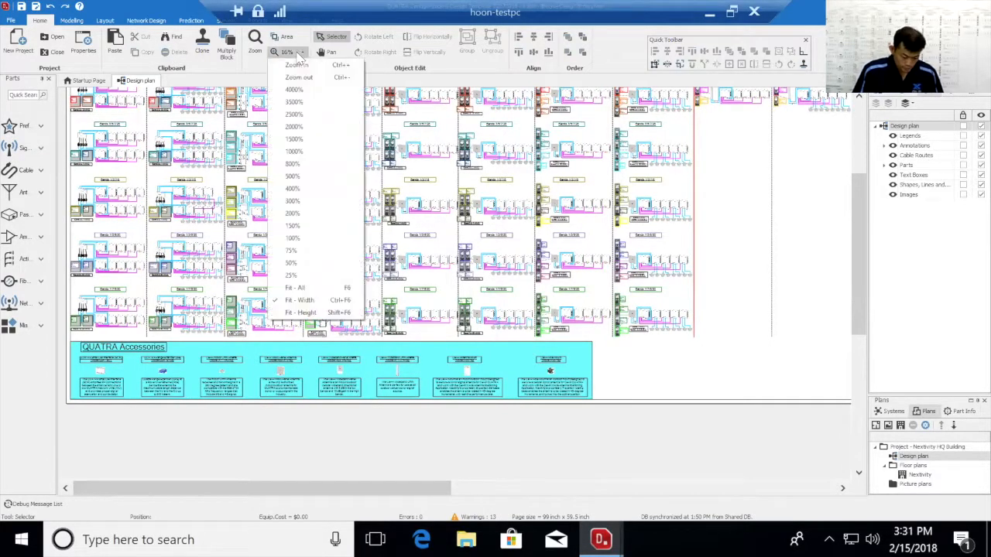
{"action": "left_click", "coordinate": [325, 247]}
{"action": "scroll", "coordinate": [389, 402], "scroll_direction": "down", "scroll_amount": 8}
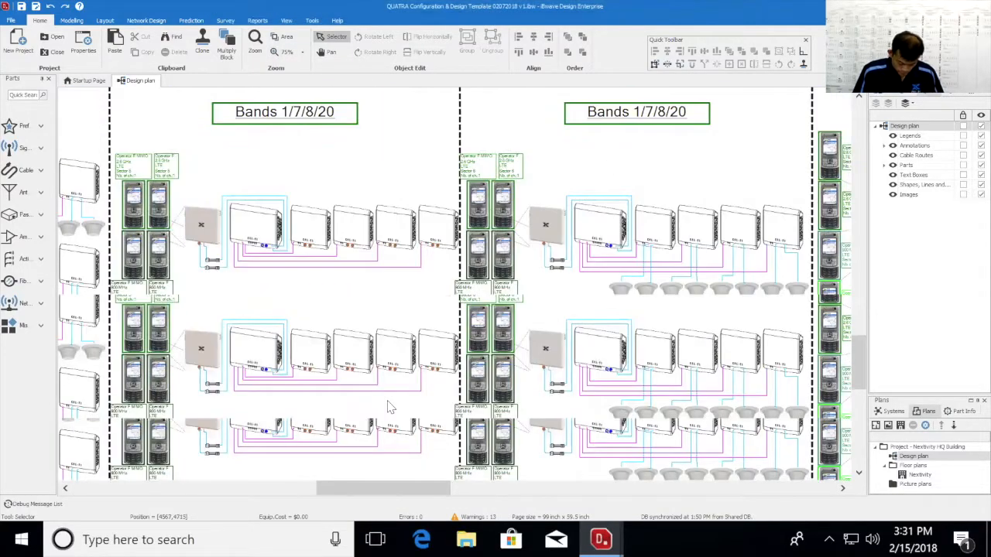
{"action": "left_click_drag", "start_coordinate": [350, 495], "coordinate": [159, 488]}
{"action": "scroll", "coordinate": [409, 394], "scroll_direction": "down", "scroll_amount": 1}
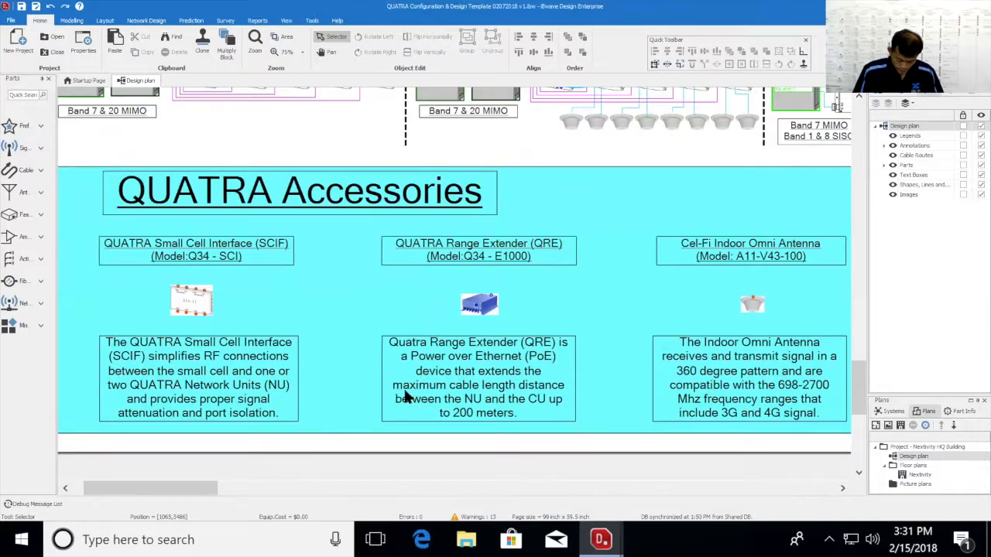